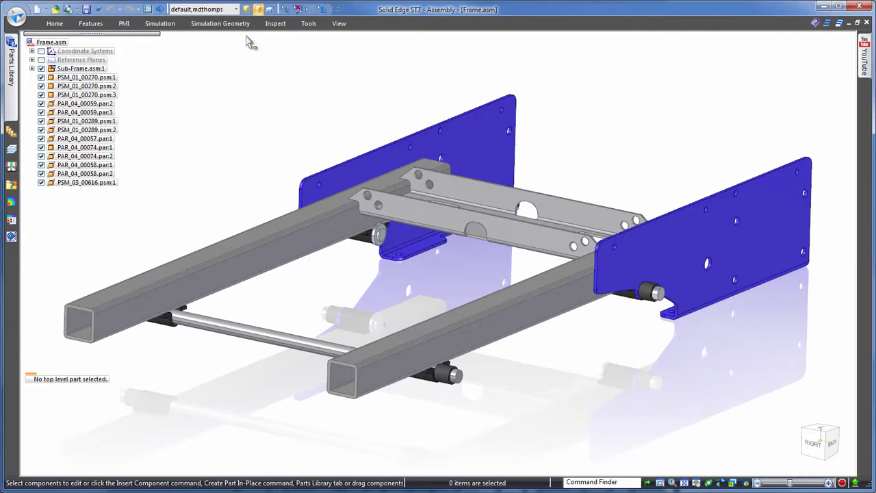
# Open the SolidWorks part Adapter.SLDPRT, importing it with the ISO Part.par template from the Presentation templates
pyautogui.click(17, 15)
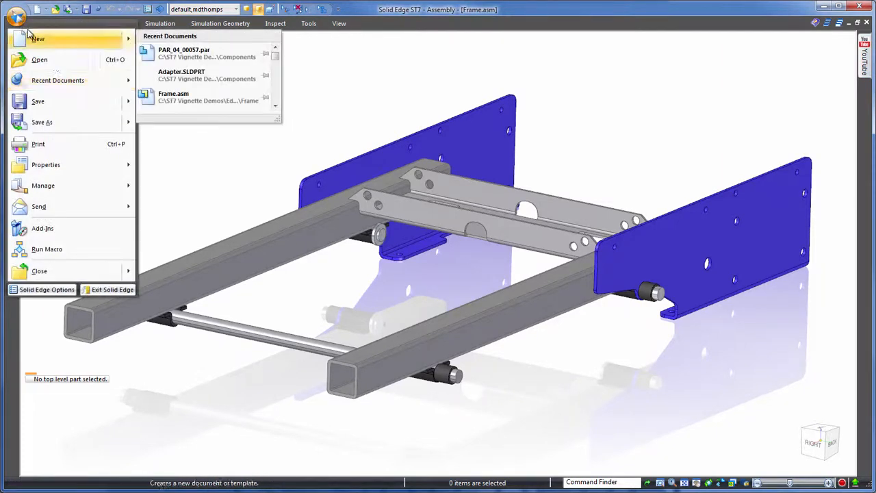
pyautogui.click(39, 59)
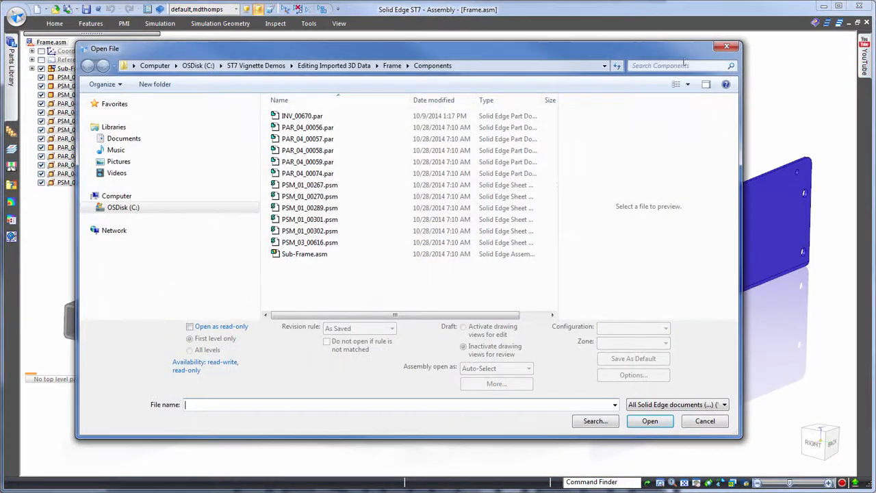
pyautogui.click(723, 404)
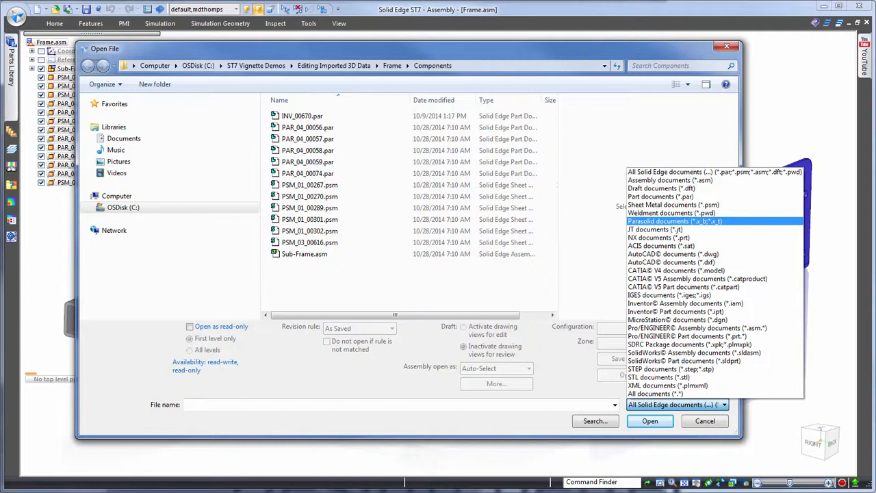
pyautogui.click(682, 361)
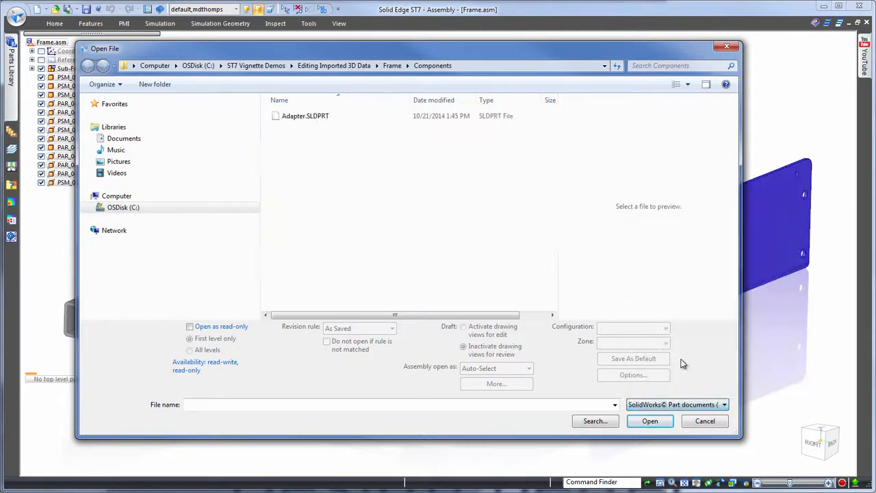
pyautogui.click(305, 117)
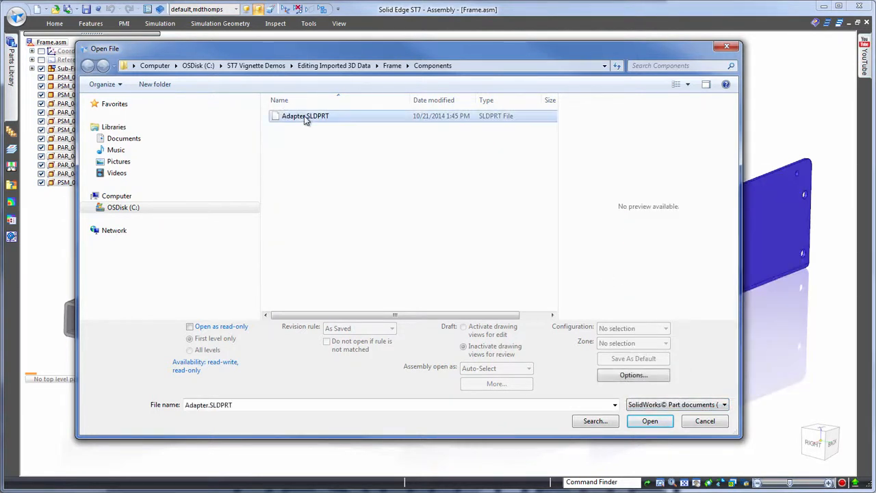
pyautogui.click(650, 421)
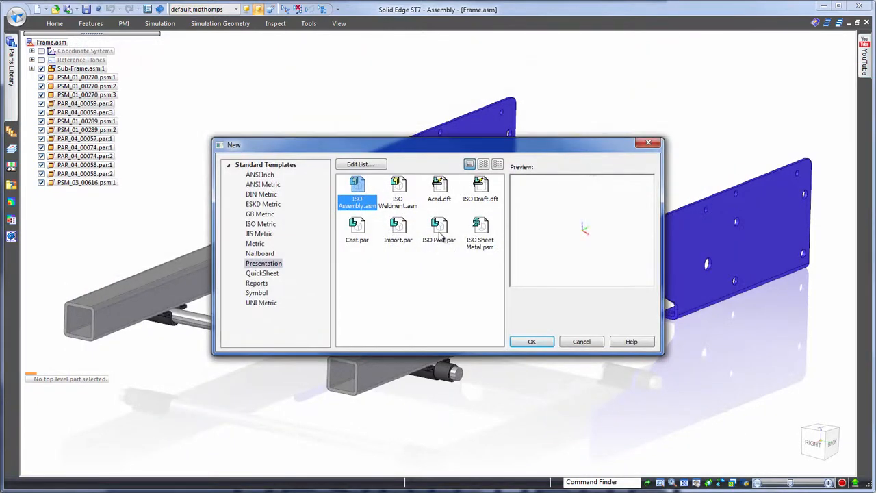
pyautogui.click(439, 229)
pyautogui.click(532, 342)
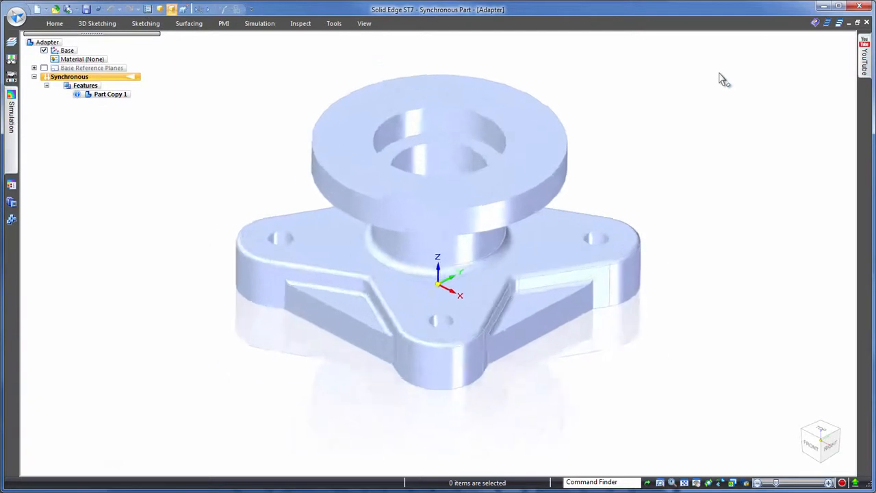
# Hide the base coordinate system and paint the whole adapter body with the Orange style using Part Painter
pyautogui.click(44, 50)
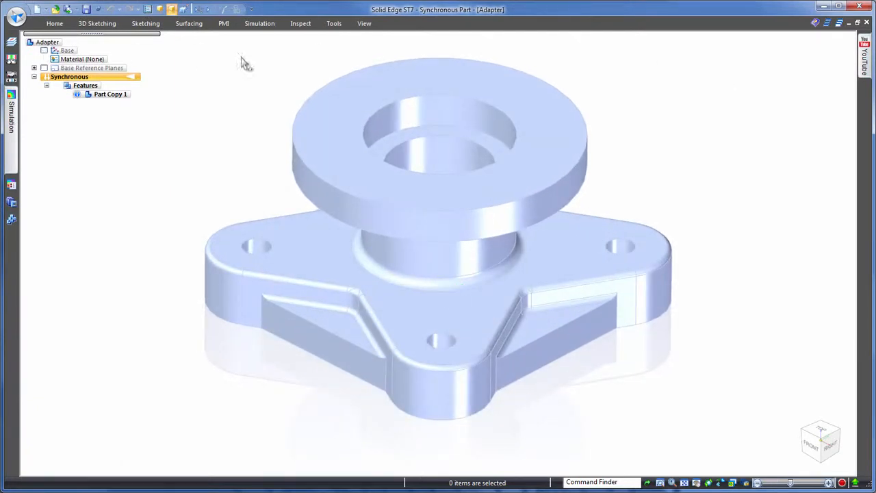
pyautogui.click(365, 25)
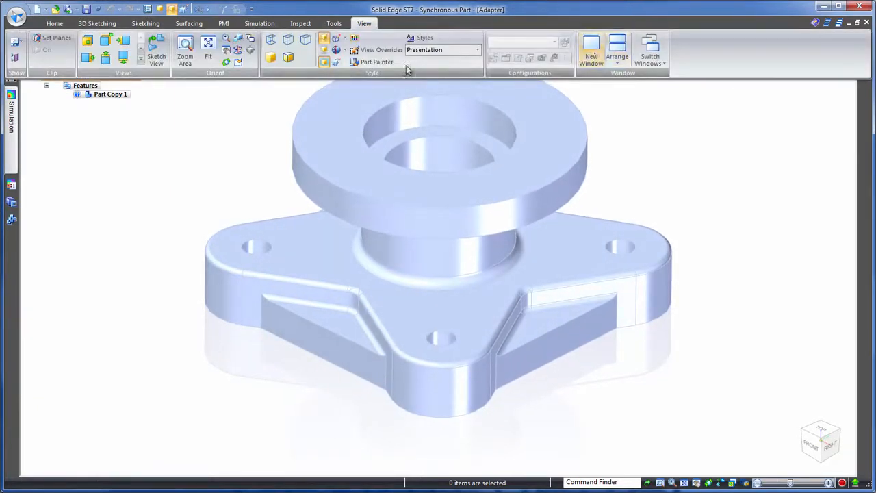
pyautogui.click(371, 61)
pyautogui.click(368, 86)
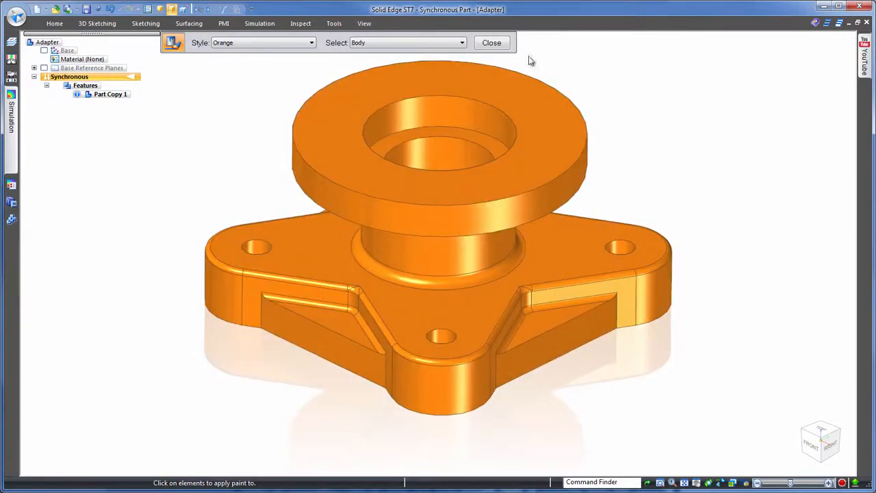
pyautogui.click(491, 42)
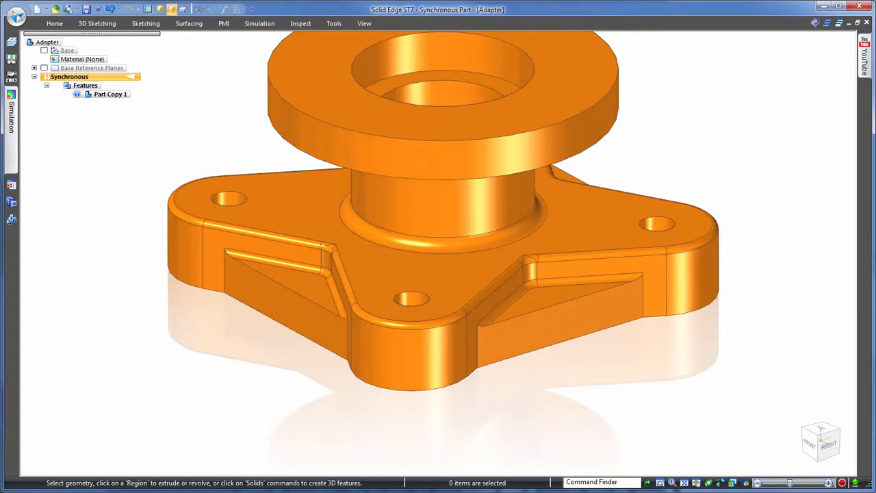
# Move the top face of the triangular web between the base arms down about 4 mm
pyautogui.click(558, 300)
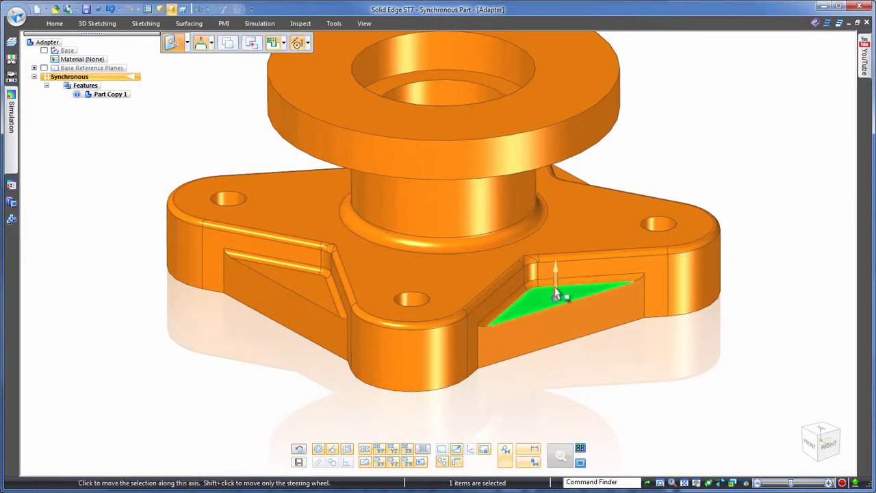
pyautogui.click(556, 291)
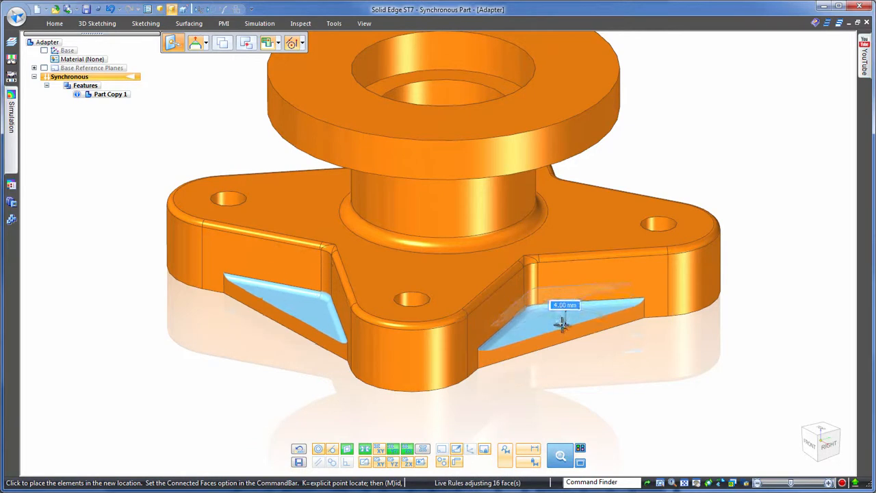
pyautogui.click(563, 320)
pyautogui.click(772, 193)
# Set the diameter of the mounting holes in the base arms to 5 mm
pyautogui.moveTo(772, 193); pyautogui.dragTo(791, 165, button='middle')
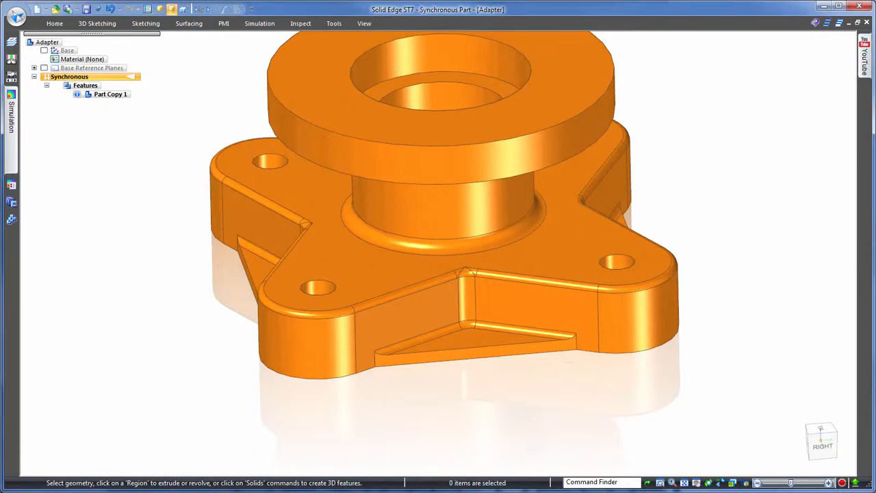
pyautogui.moveTo(791, 166); pyautogui.dragTo(780, 188, button='middle')
pyautogui.click(632, 254)
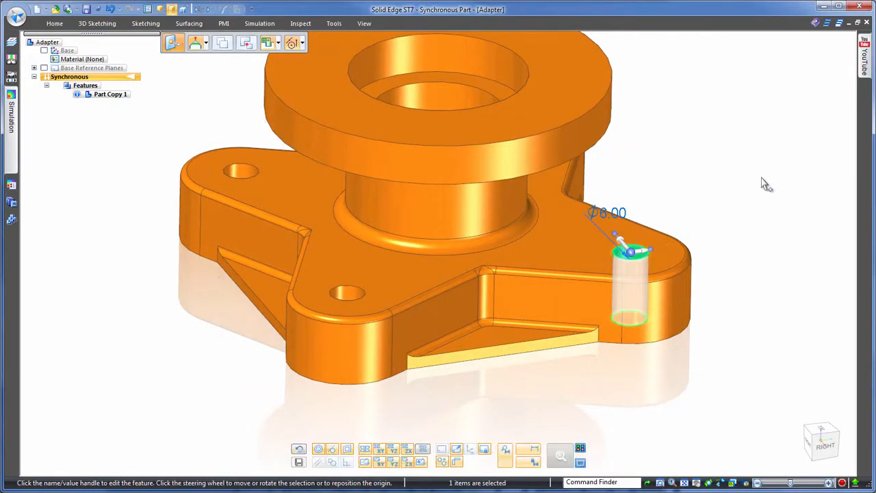
pyautogui.click(630, 217)
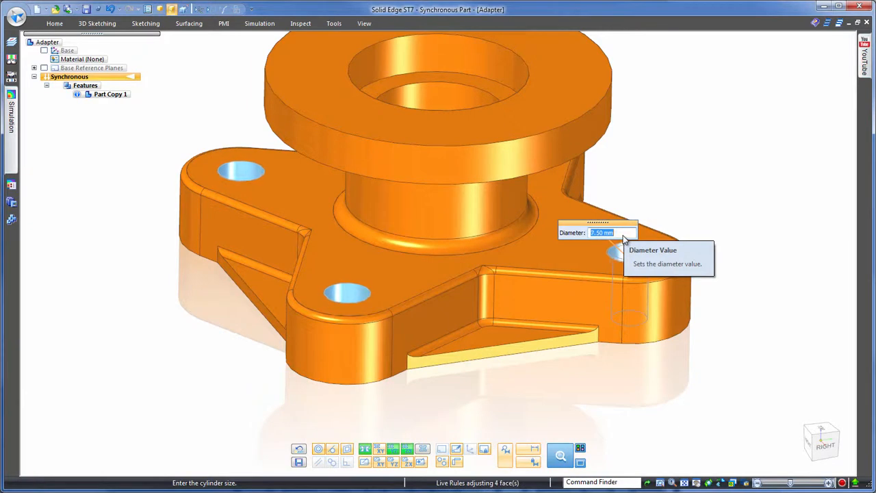
pyautogui.write('5')
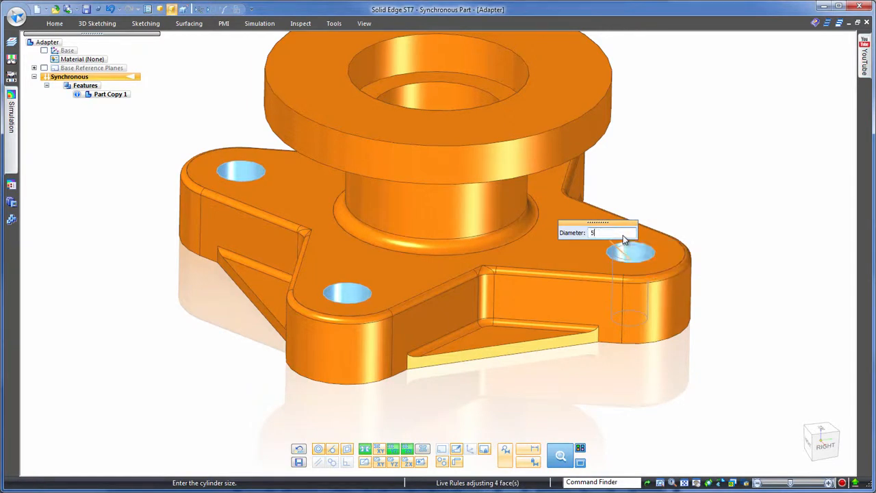
pyautogui.press('Return')
pyautogui.click(719, 190)
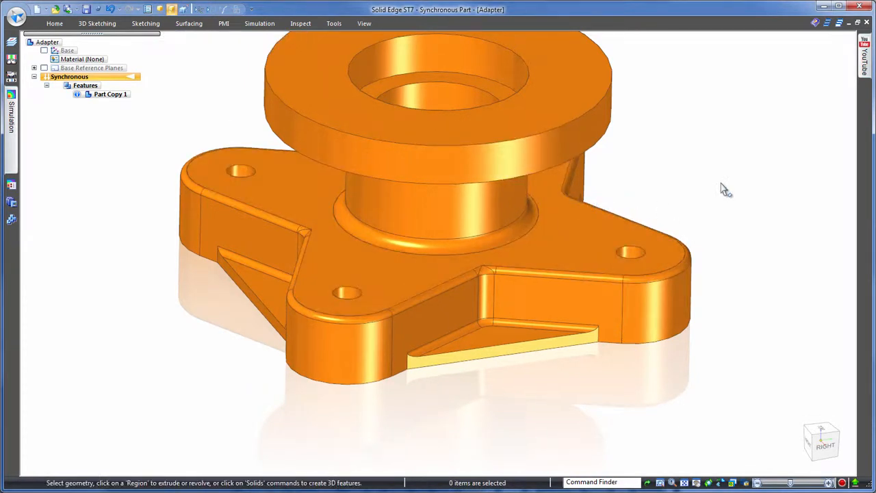
# Add a Smart Dimension to the thickness of the adapter's upper round flange
pyautogui.moveTo(721, 185); pyautogui.dragTo(753, 154, button='middle')
pyautogui.keyDown('shift'); pyautogui.moveTo(711, 130); pyautogui.dragTo(704, 165, button='middle'); pyautogui.keyUp('shift')
pyautogui.rightClick(705, 168)
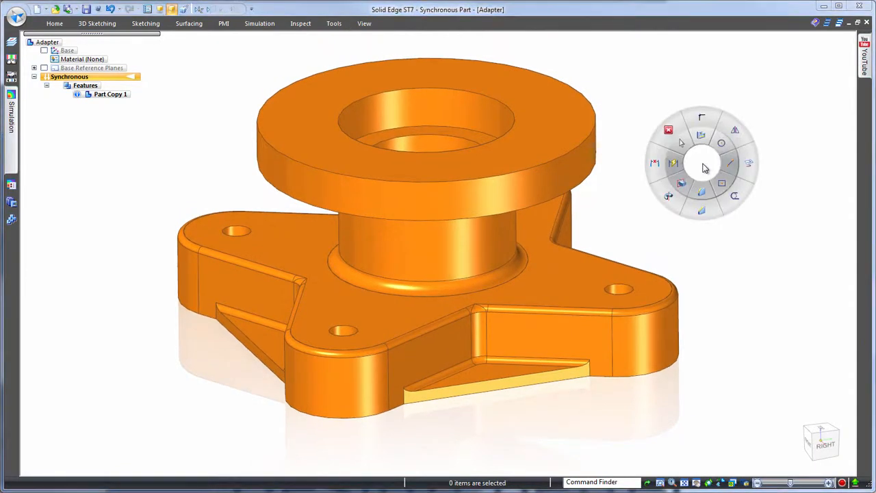
pyautogui.click(673, 163)
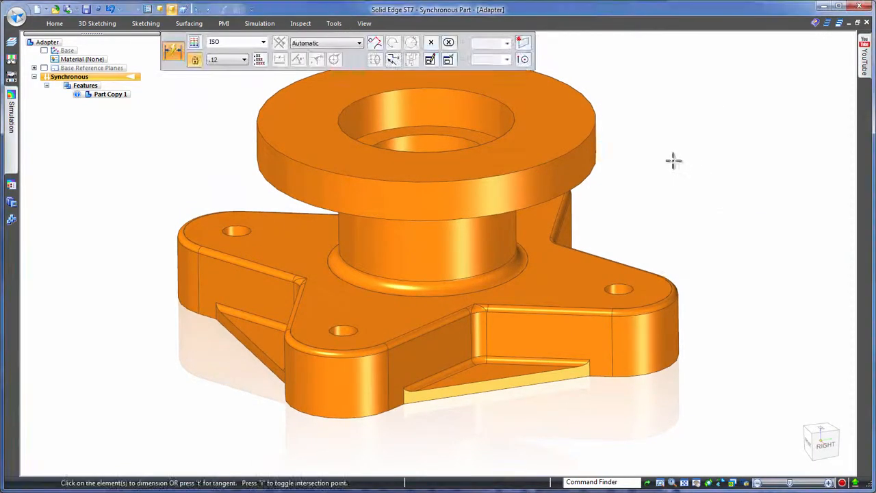
pyautogui.click(588, 139)
pyautogui.click(593, 163)
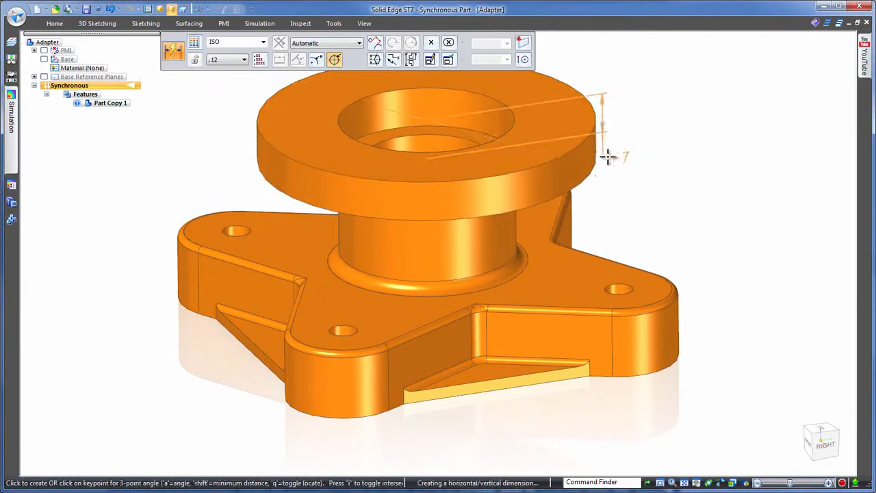
pyautogui.click(630, 161)
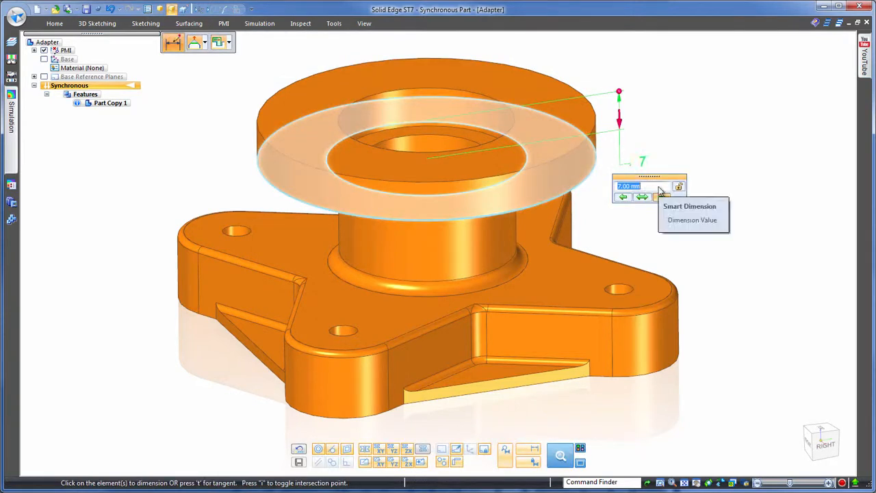
# Set the upper flange's thickness dimension to 6 mm and hide the PMI
pyautogui.scroll(2, 660, 190)
pyautogui.scroll(-1, 662, 189)
pyautogui.write('6')
pyautogui.press('Return')
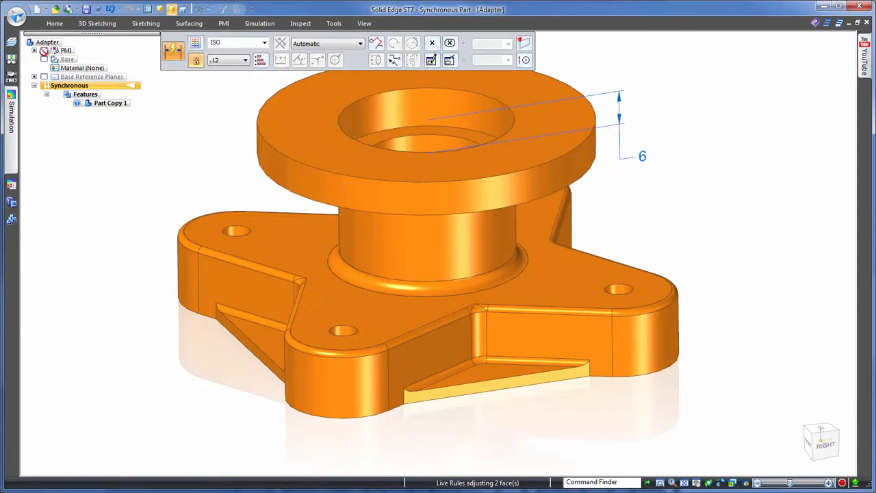
pyautogui.click(44, 50)
pyautogui.press('Escape')
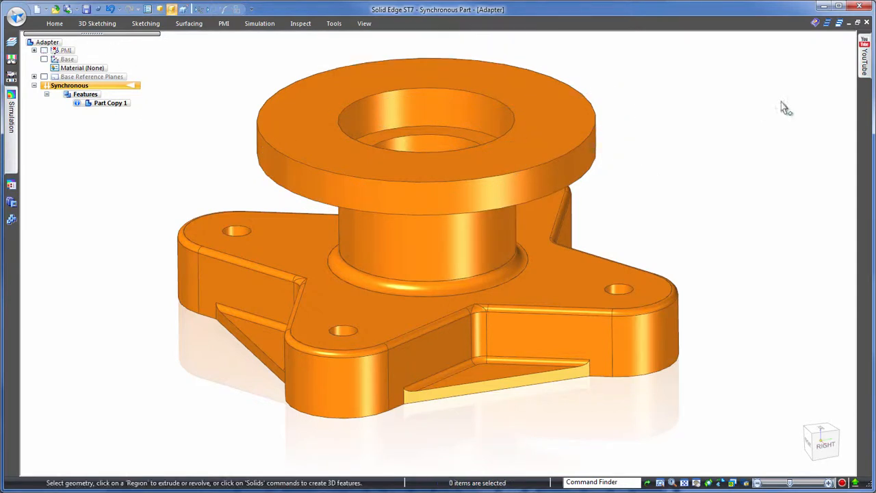
# Reorder the rounds at two inner corners between the arms along the base's upper edge
pyautogui.scroll(-3, 705, 147)
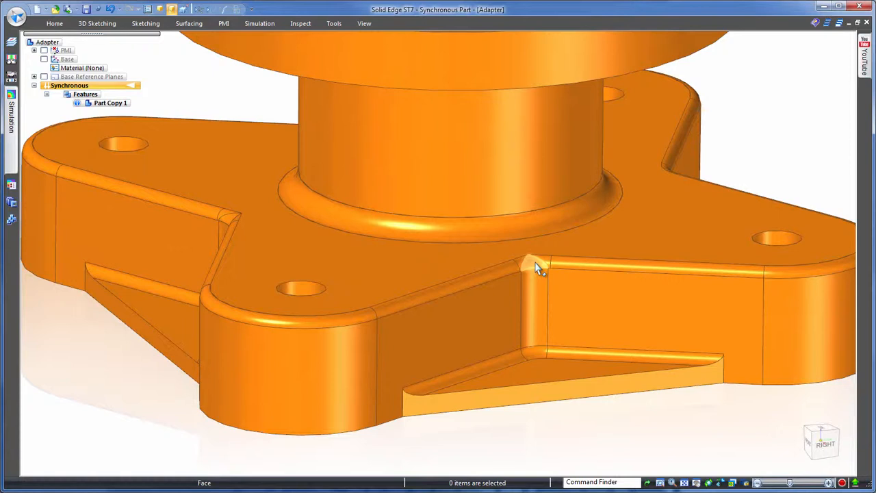
pyautogui.click(536, 264)
pyautogui.rightClick(536, 263)
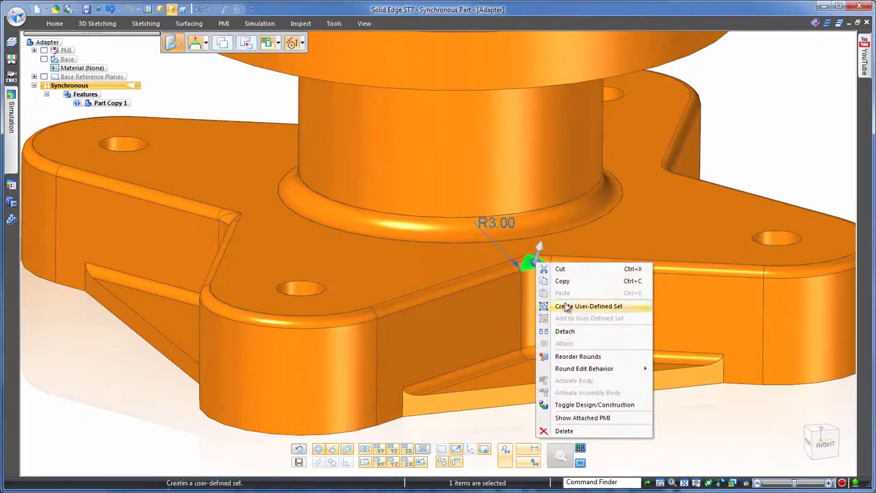
pyautogui.click(578, 357)
pyautogui.click(648, 434)
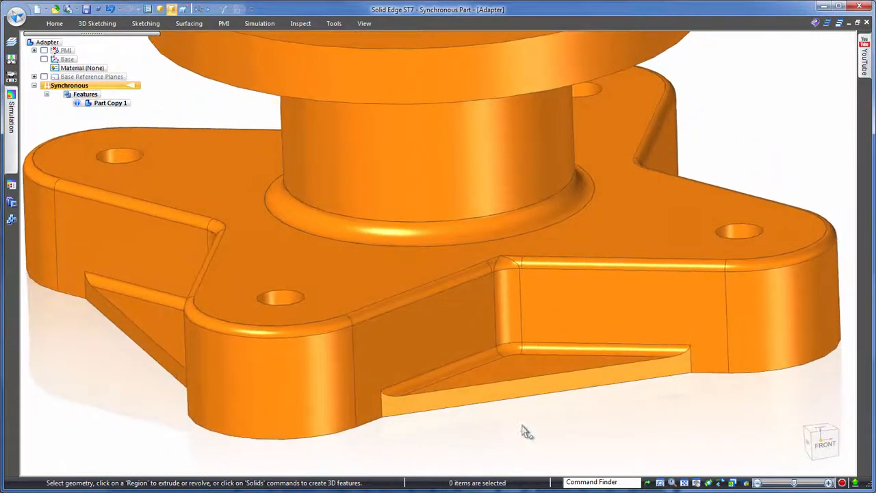
pyautogui.click(510, 266)
pyautogui.rightClick(509, 264)
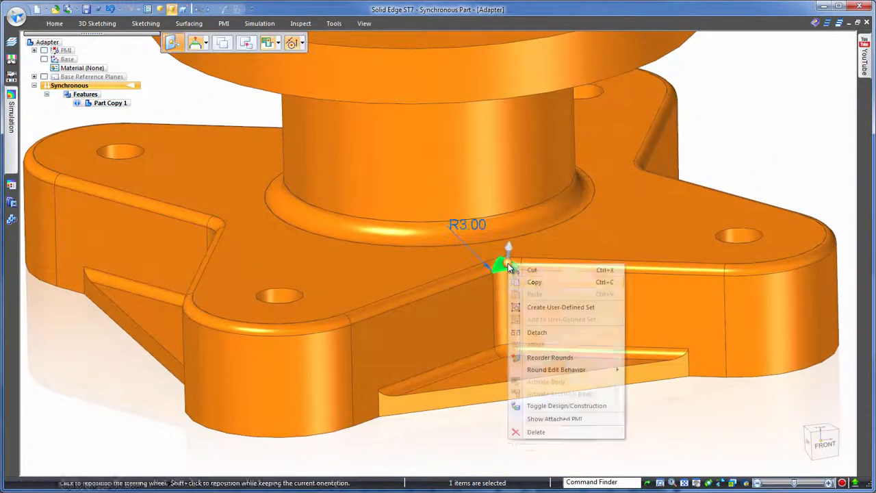
pyautogui.click(542, 358)
pyautogui.click(649, 434)
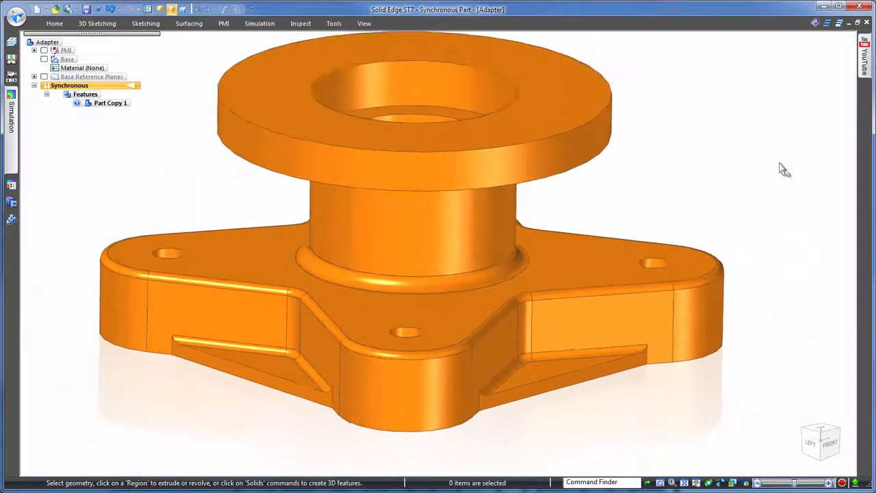
# Set the radius of the rounds on the base's upper edge and the matching web rounds to 1.5 mm
pyautogui.click(572, 286)
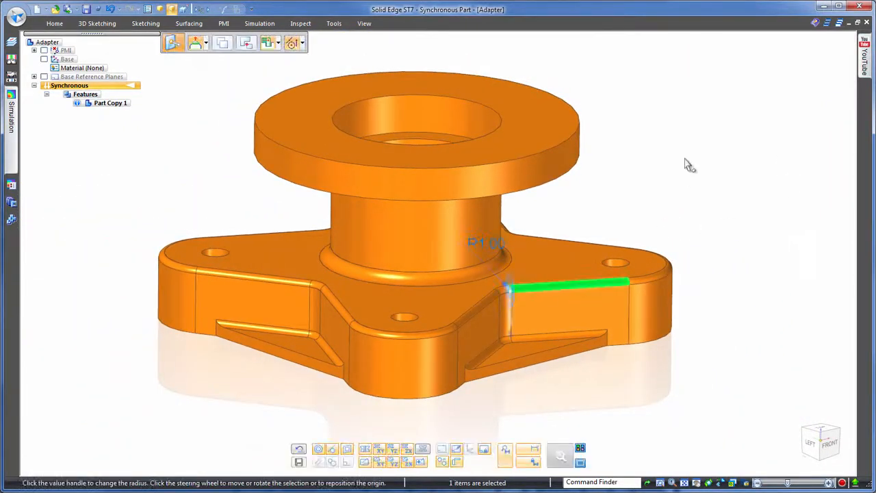
pyautogui.click(487, 243)
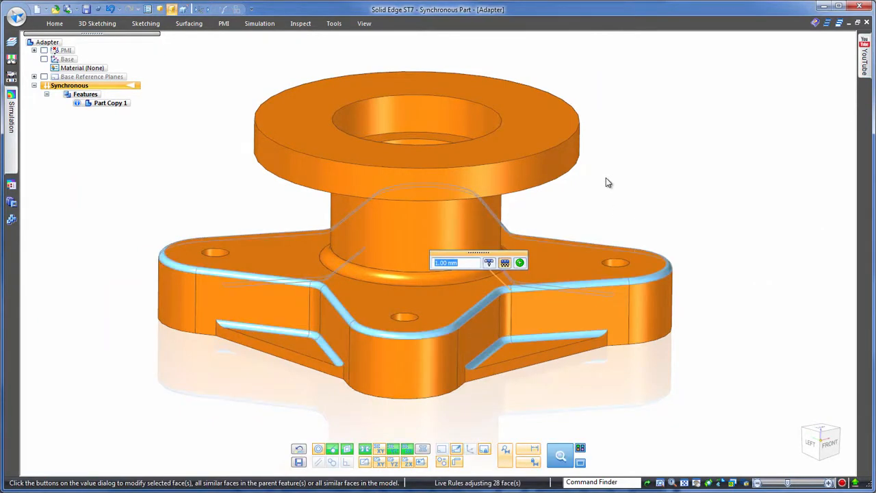
pyautogui.scroll(5, 473, 262)
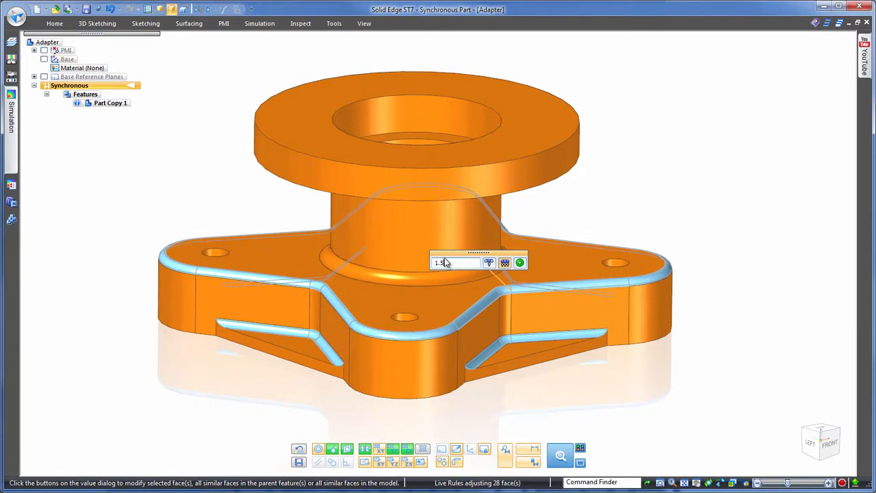
pyautogui.press('Return')
pyautogui.hotkey('ctrl', 'shift', 'a')
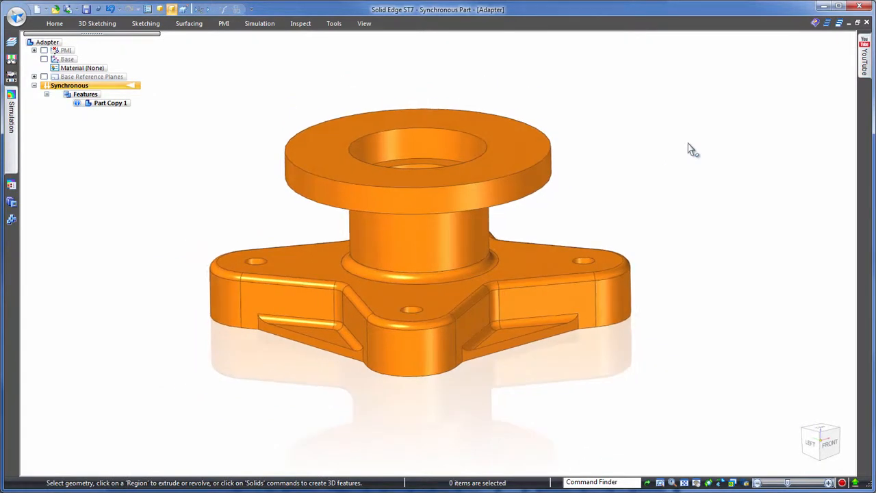
# Run hole recognition on the adapter and exclude the 22 mm counterbore hole from recognition
pyautogui.click(55, 23)
pyautogui.click(464, 63)
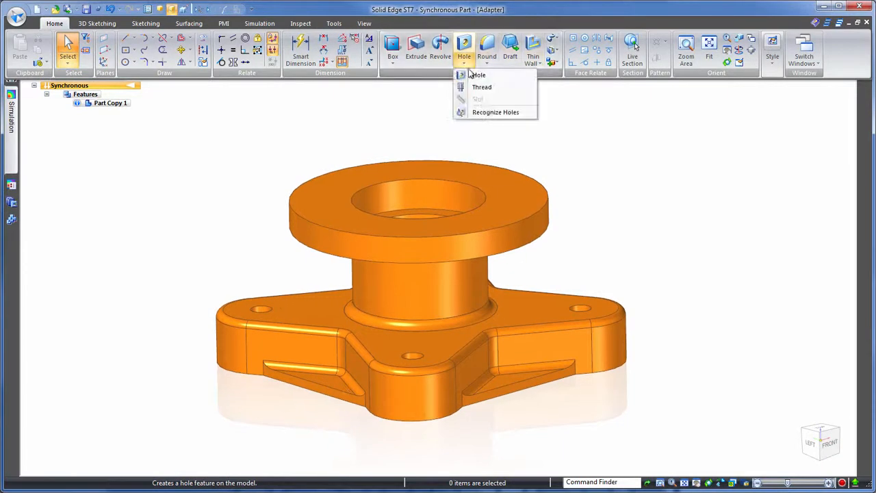
pyautogui.click(483, 111)
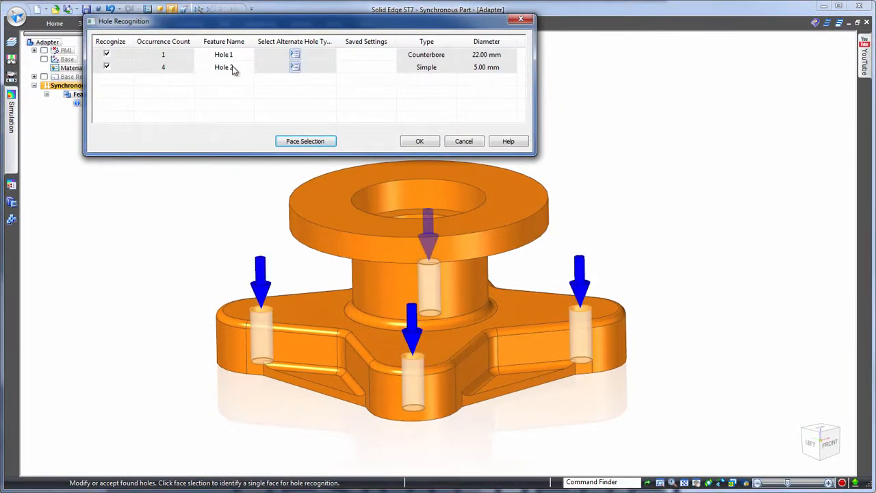
pyautogui.click(107, 55)
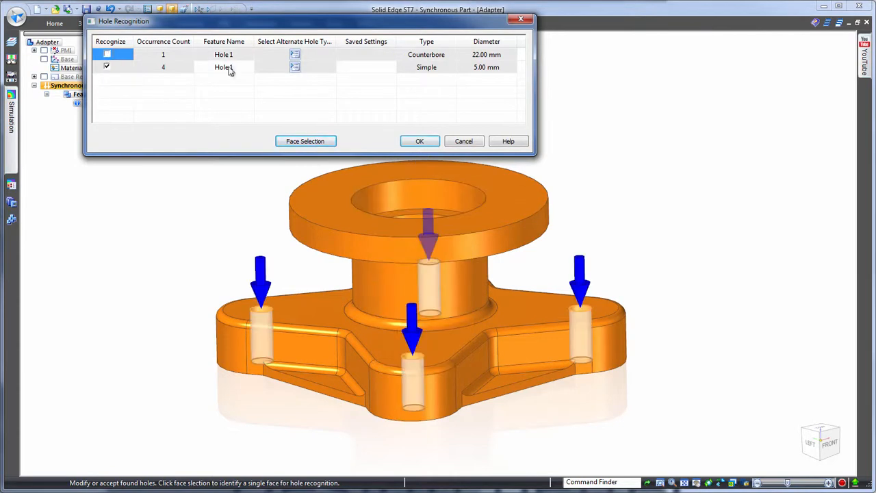
# Convert the four 5 mm base holes to ISO Metric M4 counterbores, Socket Head 4762 with Loose (H14) fit, and accept the recognition
pyautogui.click(297, 68)
pyautogui.click(317, 38)
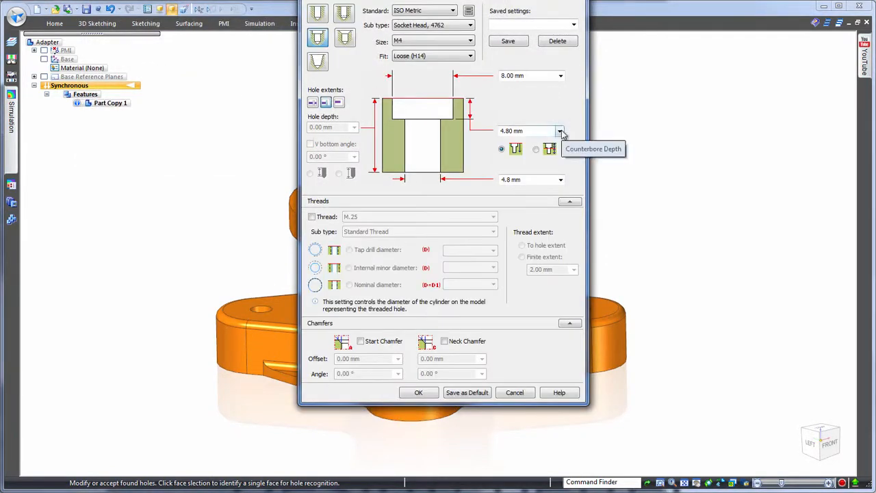
pyautogui.click(418, 392)
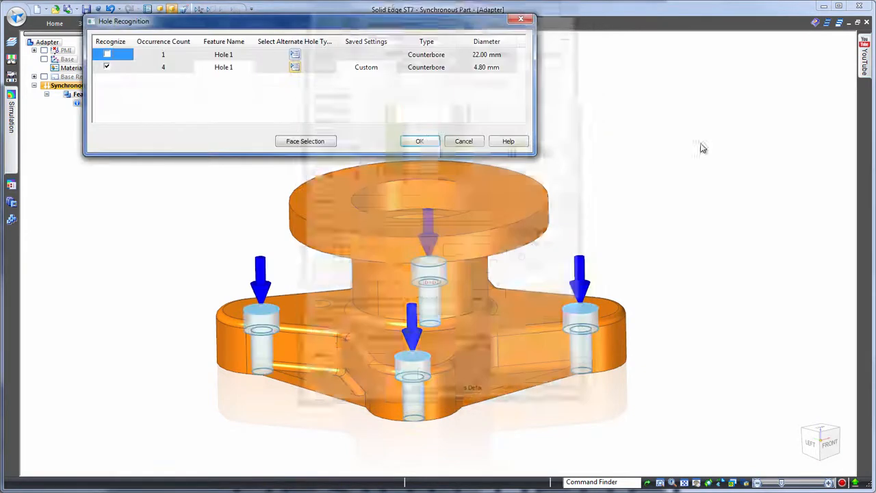
pyautogui.click(419, 141)
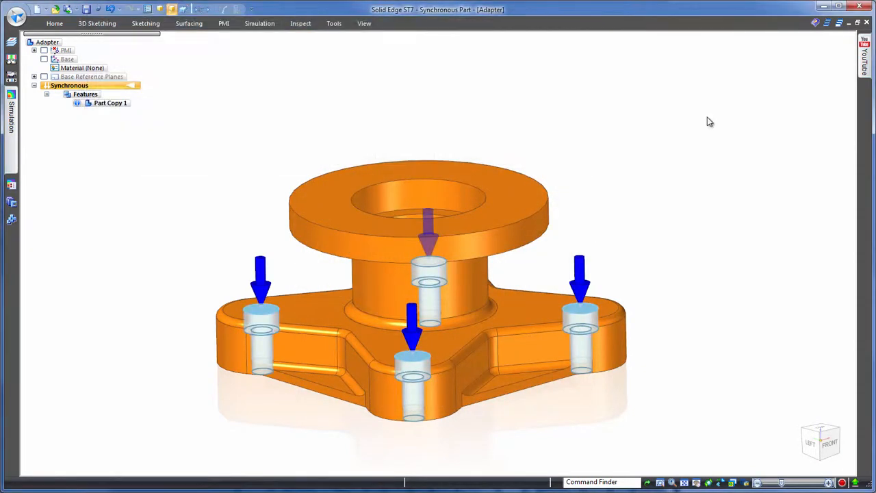
# Delete the web faces along the lower edges between the base arms, keeping the base's bottom face
pyautogui.moveTo(706, 117); pyautogui.dragTo(737, 184, button='middle')
pyautogui.click(826, 448)
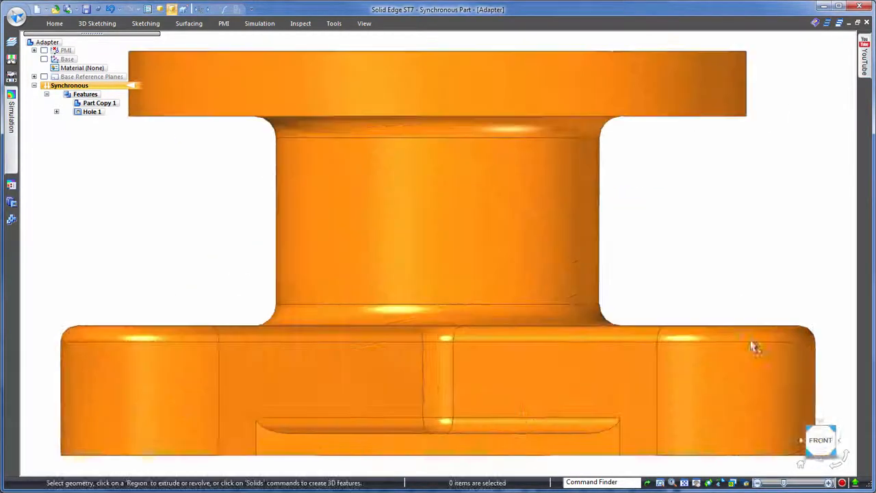
pyautogui.scroll(-3, 456, 404)
pyautogui.scroll(-3, 457, 409)
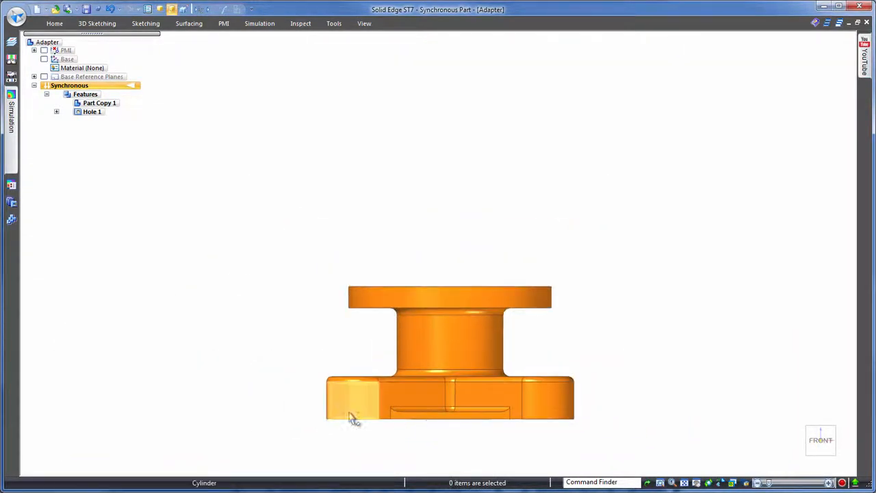
pyautogui.moveTo(319, 406); pyautogui.dragTo(649, 420)
pyautogui.moveTo(661, 338); pyautogui.dragTo(384, 370, button='middle')
pyautogui.keyDown('shift'); pyautogui.click(383, 369); pyautogui.keyUp('shift')
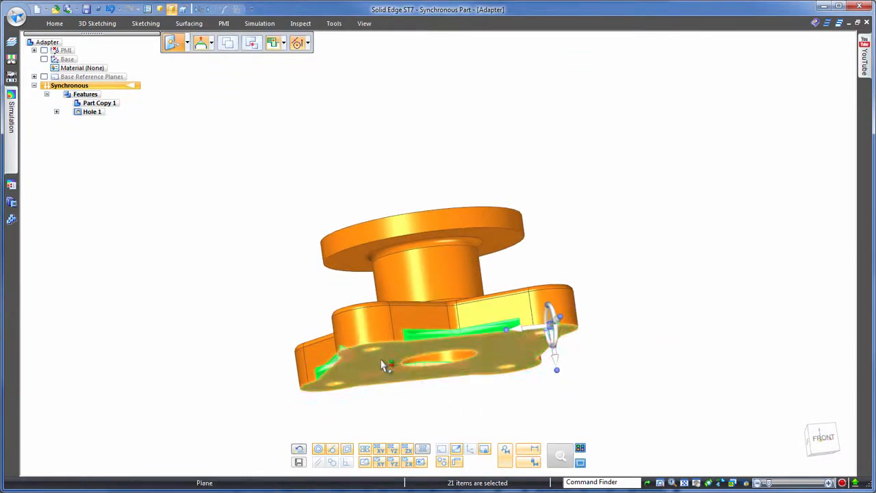
pyautogui.hotkey('ctrl', 'i')
pyautogui.rightClick(682, 251)
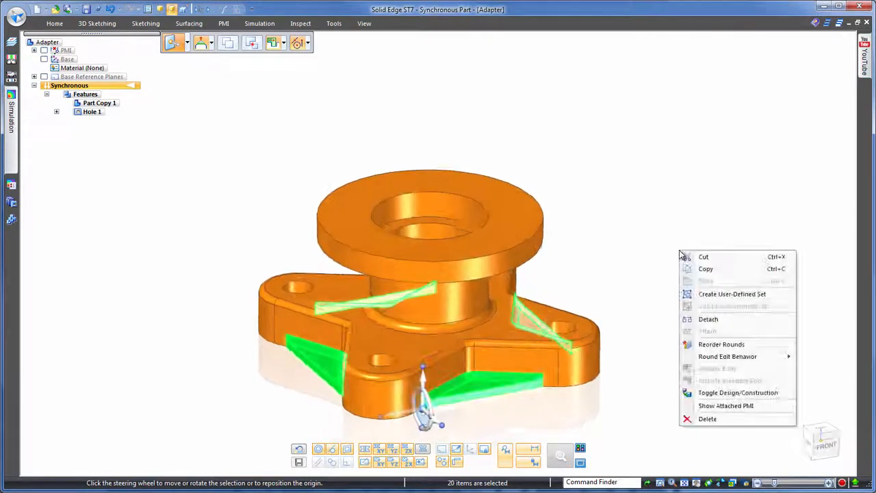
pyautogui.click(724, 415)
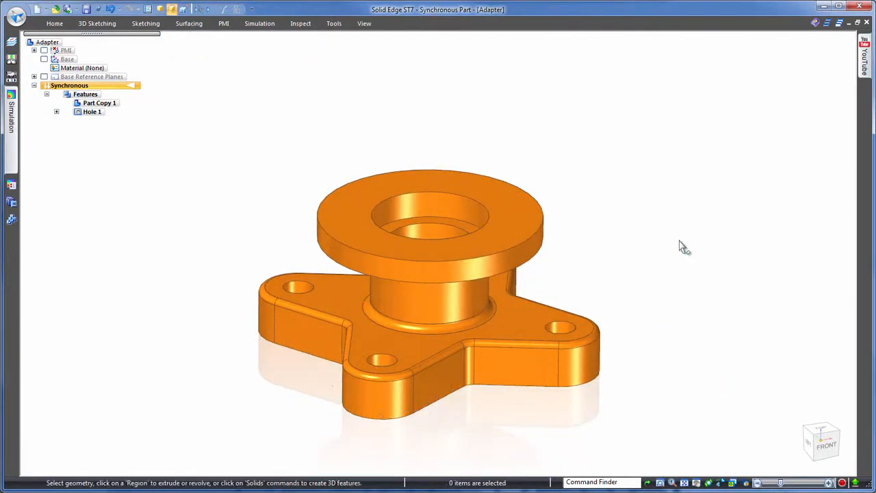
# Inspect the hole definition of one converted counterbore hole on the adapter's base
pyautogui.moveTo(680, 242); pyautogui.dragTo(728, 209, button='middle')
pyautogui.scroll(2, 288, 263)
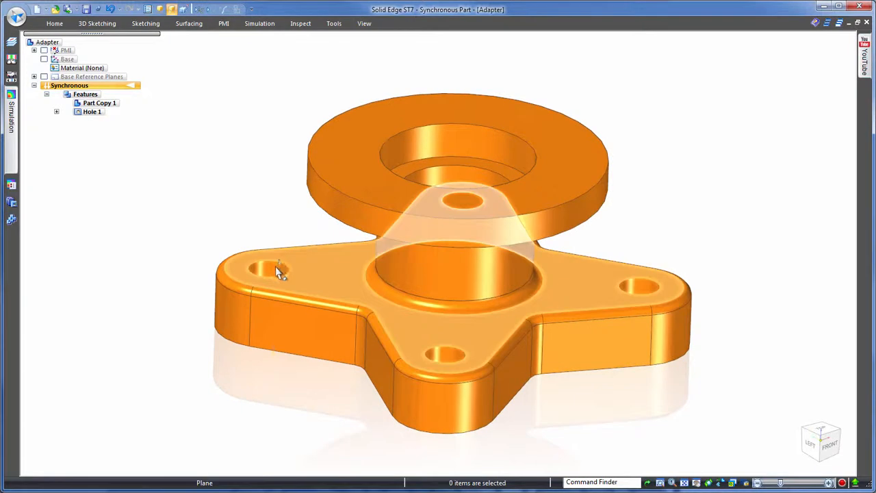
pyautogui.click(277, 269)
pyautogui.click(266, 266)
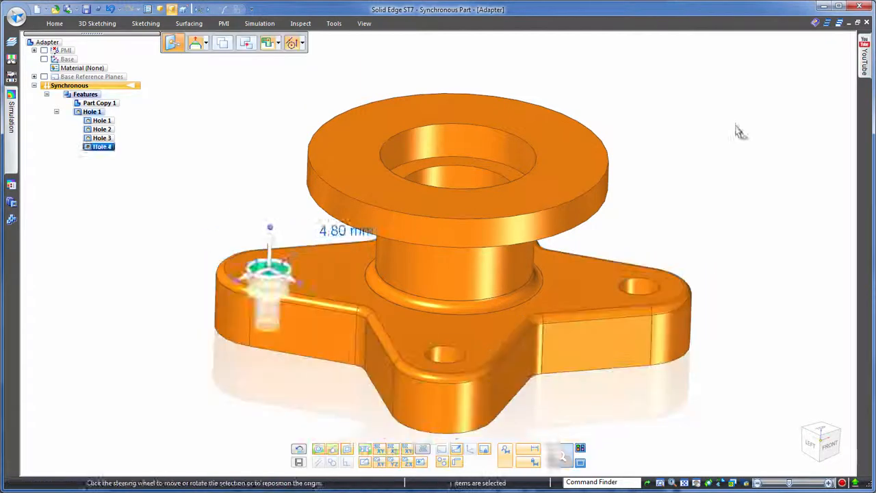
pyautogui.click(737, 129)
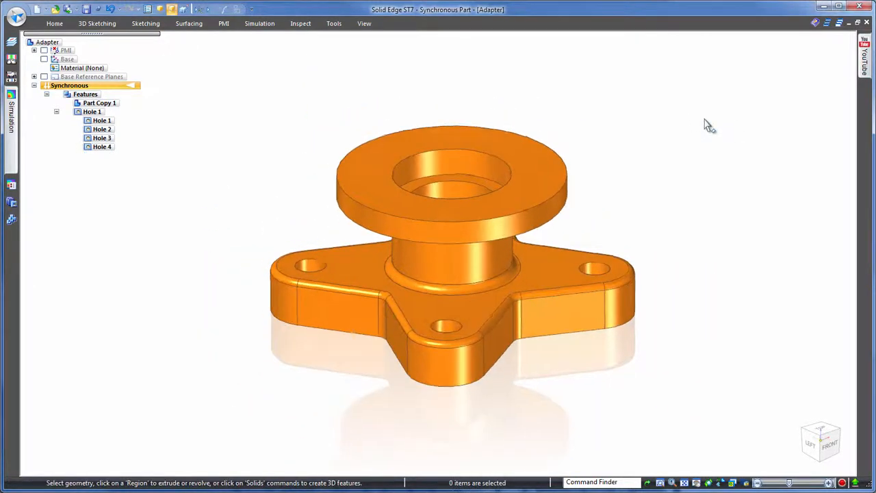
# Save the adapter part and close it to return to the Frame.asm assembly
pyautogui.click(86, 9)
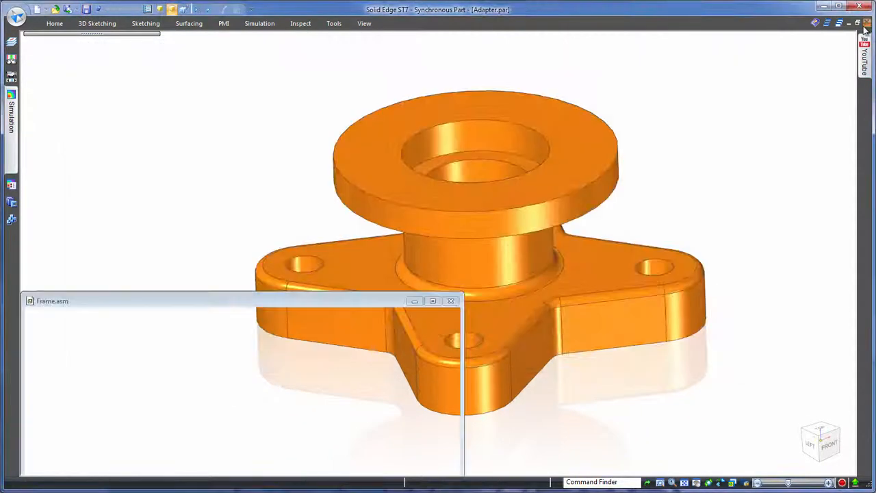
pyautogui.click(866, 24)
# Place Adapter.par from the Components folder into the frame assembly and position it
pyautogui.click(46, 79)
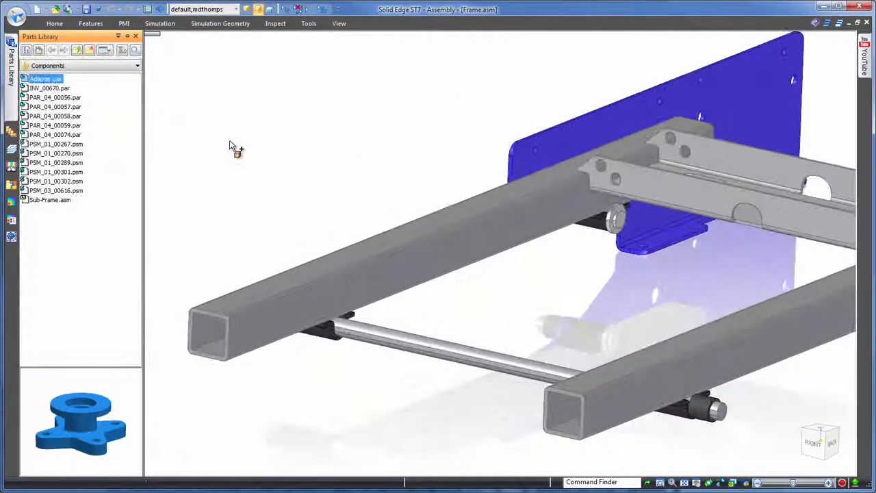
pyautogui.moveTo(46, 80); pyautogui.dragTo(548, 285)
pyautogui.click(711, 411)
pyautogui.press('Escape')
pyautogui.click(711, 414)
pyautogui.click(720, 443)
pyautogui.click(415, 389)
pyautogui.press('Escape')
pyautogui.moveTo(301, 110); pyautogui.dragTo(289, 77, button='middle')
# Open the Parasolid file PSM_03_00615.x_t as a new sheet metal document using the ISO Sheet Metal.psm template
pyautogui.click(17, 17)
pyautogui.click(35, 59)
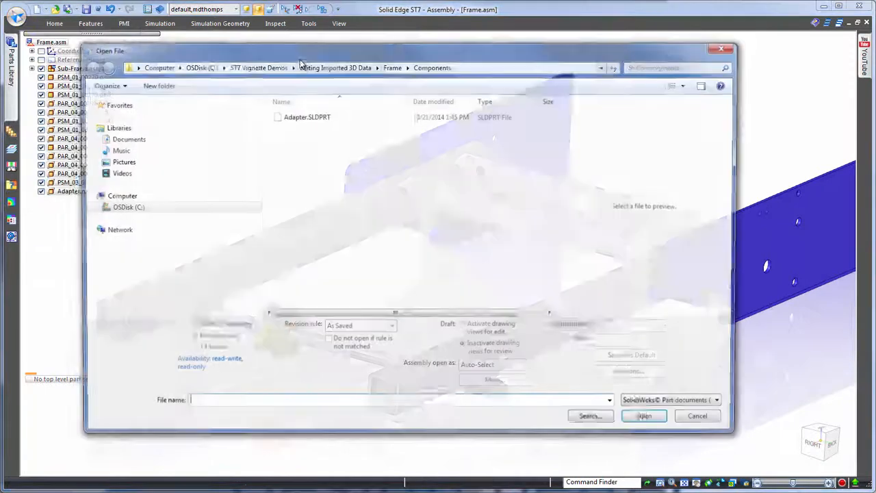
pyautogui.click(720, 405)
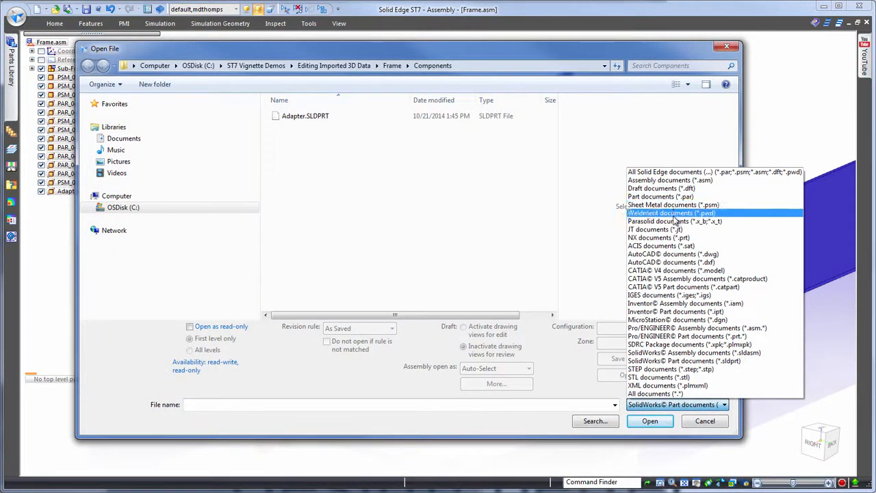
pyautogui.click(675, 222)
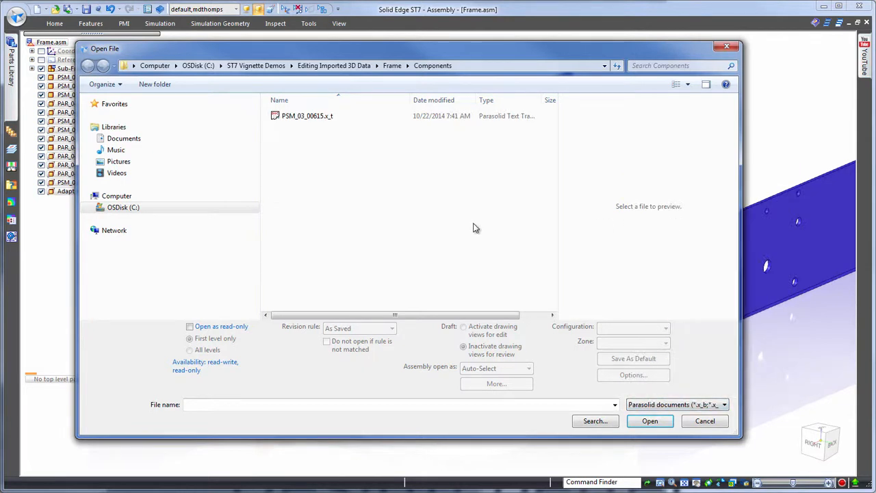
pyautogui.click(298, 119)
pyautogui.click(635, 422)
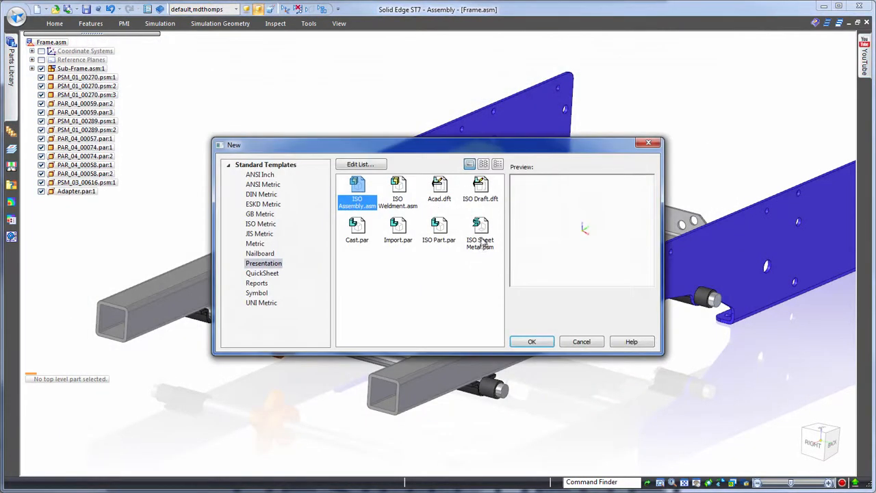
pyautogui.click(531, 341)
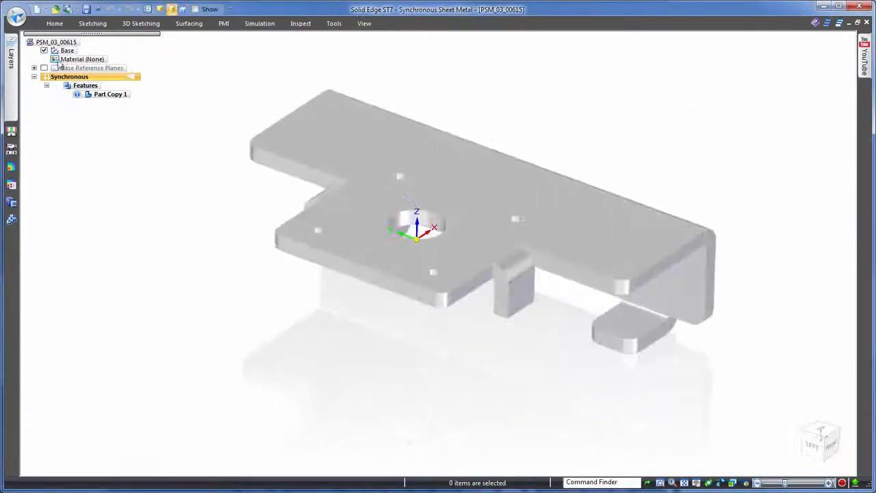
# Assign the material Aluminum, 1060 to the bracket and paint its body with the Aluminum style
pyautogui.rightClick(82, 61)
pyautogui.click(115, 79)
pyautogui.click(365, 23)
pyautogui.click(363, 60)
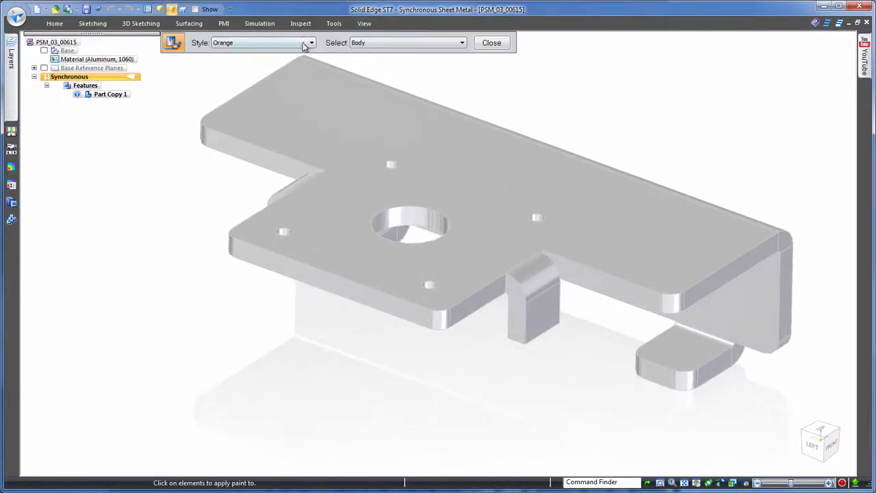
pyautogui.click(300, 46)
pyautogui.scroll(5, 276, 82)
pyautogui.click(276, 55)
pyautogui.click(433, 136)
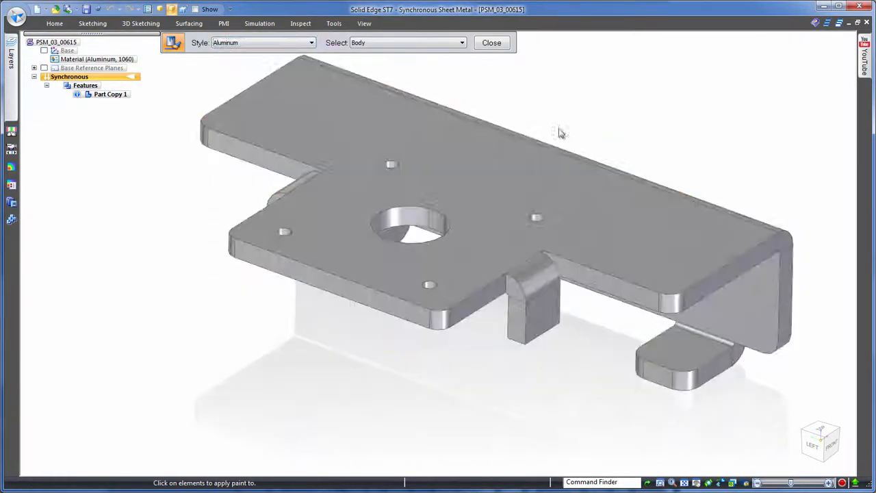
pyautogui.click(494, 45)
# Save the sheet metal bracket and open the AutoCAD drawing PSM_03_00615.dwg from the Components folder
pyautogui.moveTo(767, 108); pyautogui.dragTo(650, 84, button='middle')
pyautogui.click(87, 9)
pyautogui.click(16, 20)
pyautogui.click(36, 59)
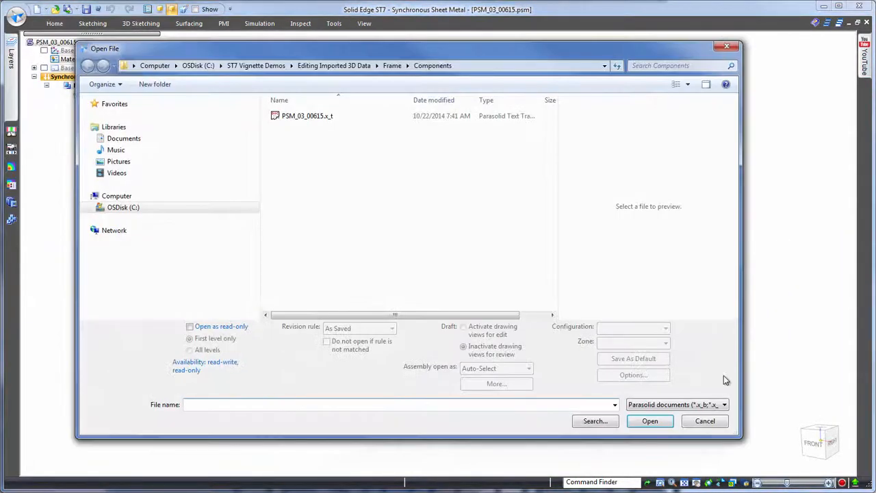
pyautogui.click(725, 405)
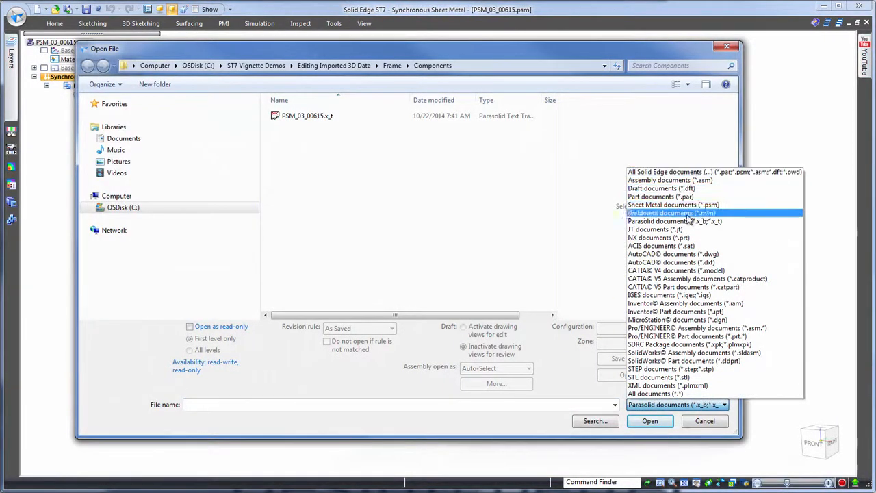
pyautogui.click(690, 254)
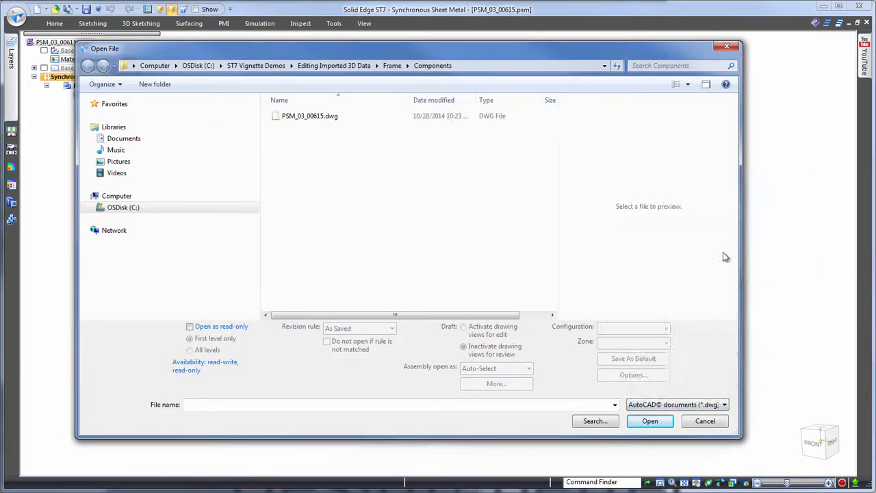
pyautogui.doubleClick(309, 120)
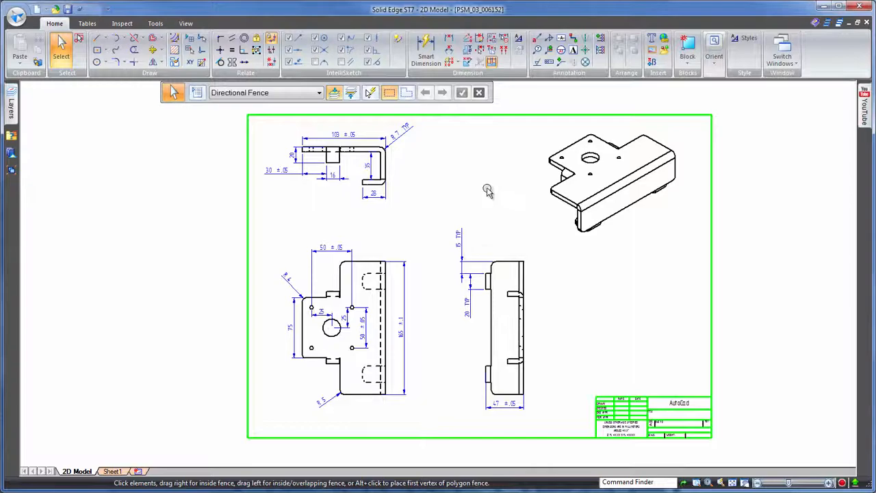
# Start Create 3D into the existing bracket file and define the bent profile view with its dimensions as the primary Front View
pyautogui.rightClick(488, 190)
pyautogui.click(486, 216)
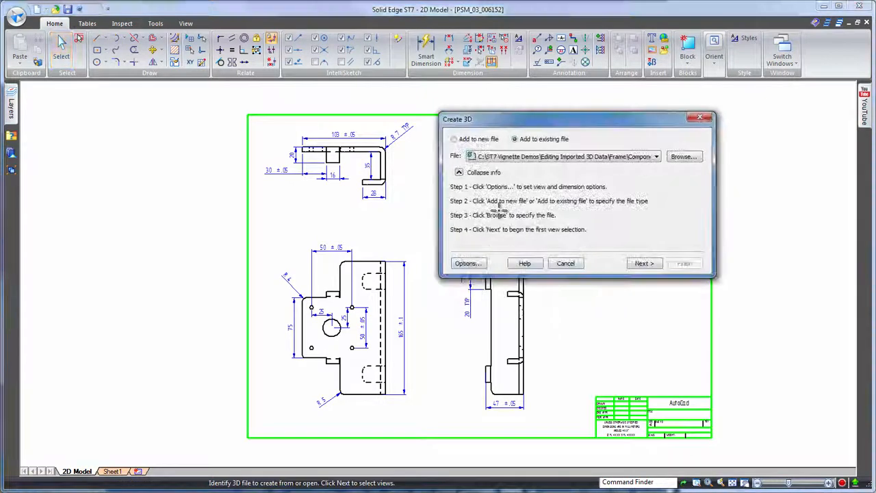
pyautogui.click(646, 264)
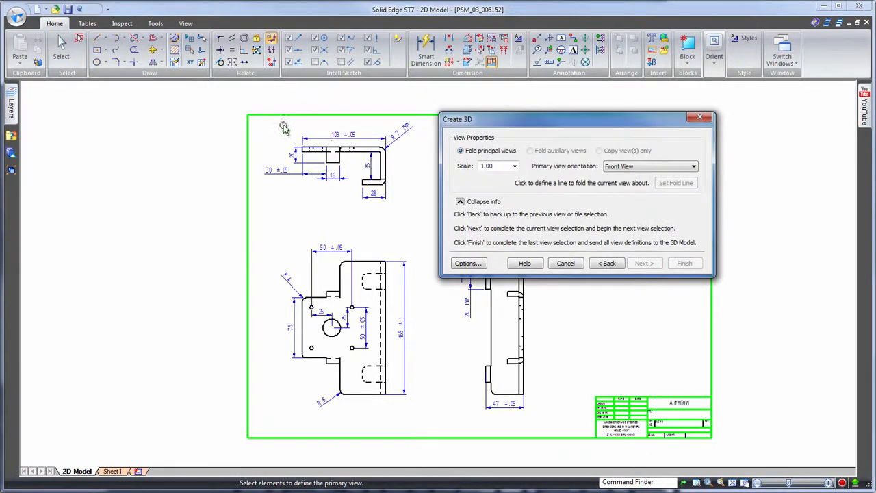
pyautogui.click(259, 102)
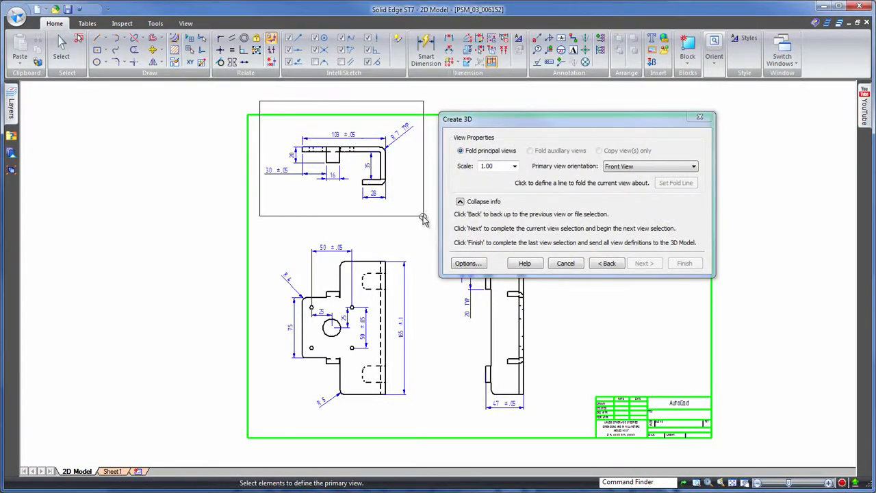
pyautogui.click(644, 264)
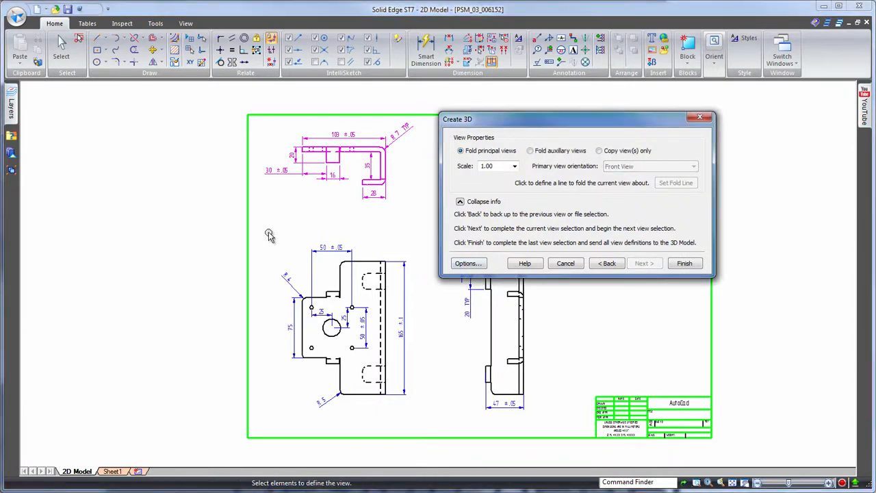
# Add the plan view with the hole pattern and its dimensions as a folded principal view and send the views to the 3D model
pyautogui.moveTo(268, 234); pyautogui.dragTo(395, 368)
pyautogui.moveTo(426, 419); pyautogui.dragTo(427, 420)
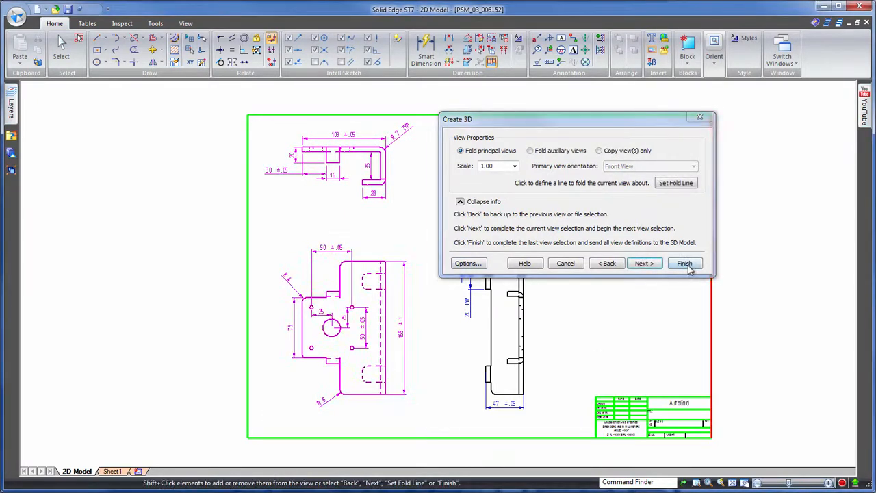
pyautogui.click(684, 264)
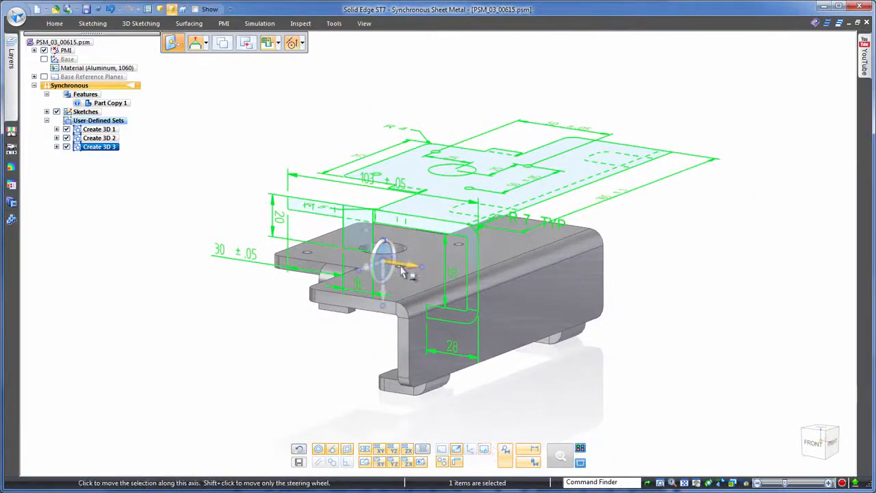
# Move the Create 3D 3 set from the centre of its large plan-view circle to the centre of the bracket's large hole
pyautogui.click(452, 179)
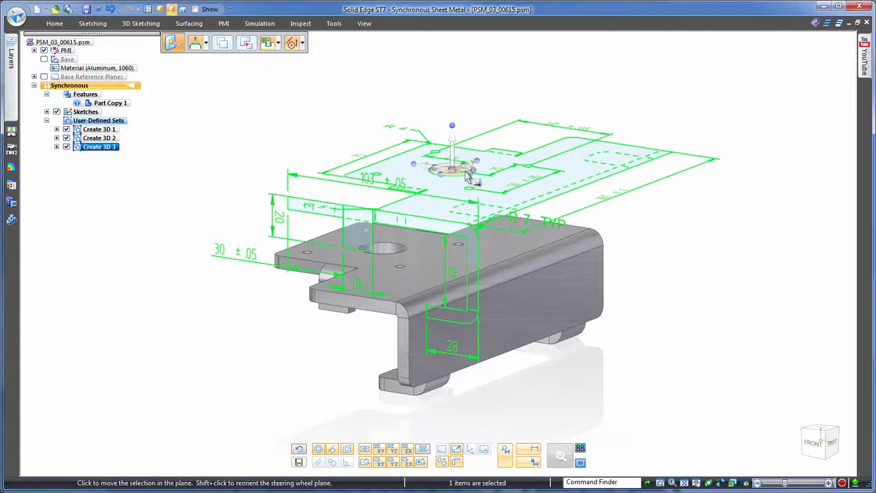
pyautogui.click(466, 175)
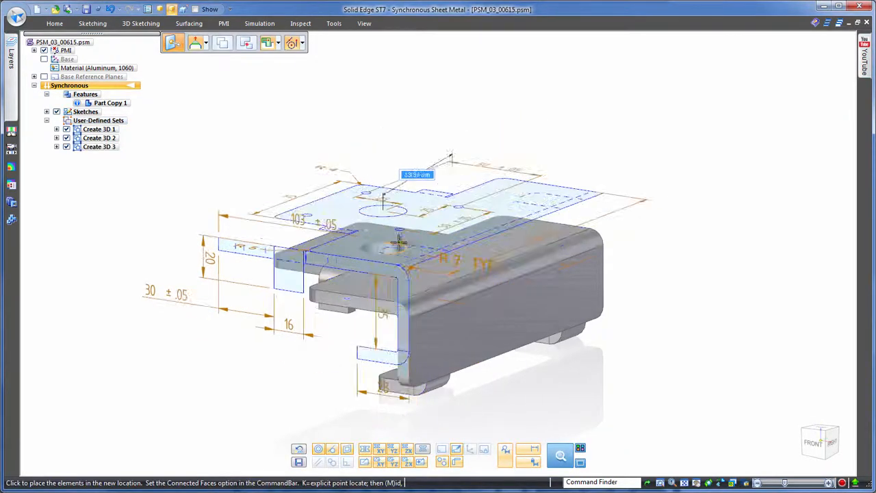
pyautogui.click(411, 239)
pyautogui.click(383, 192)
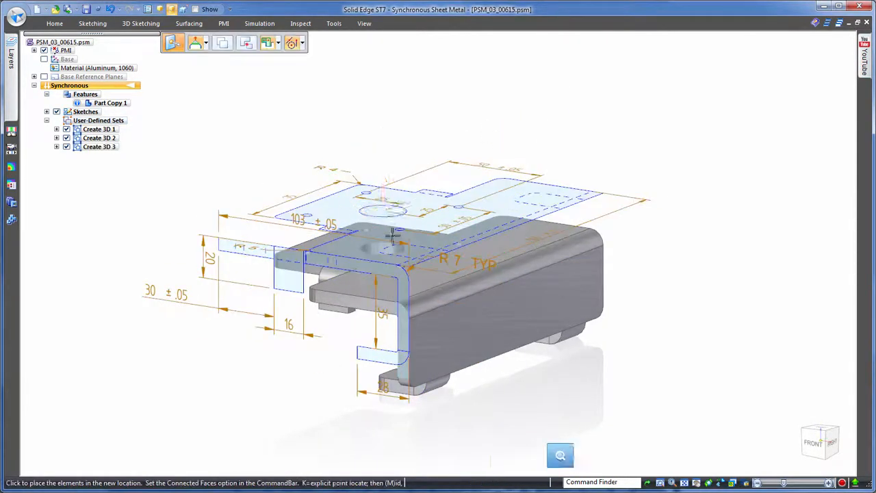
pyautogui.click(395, 241)
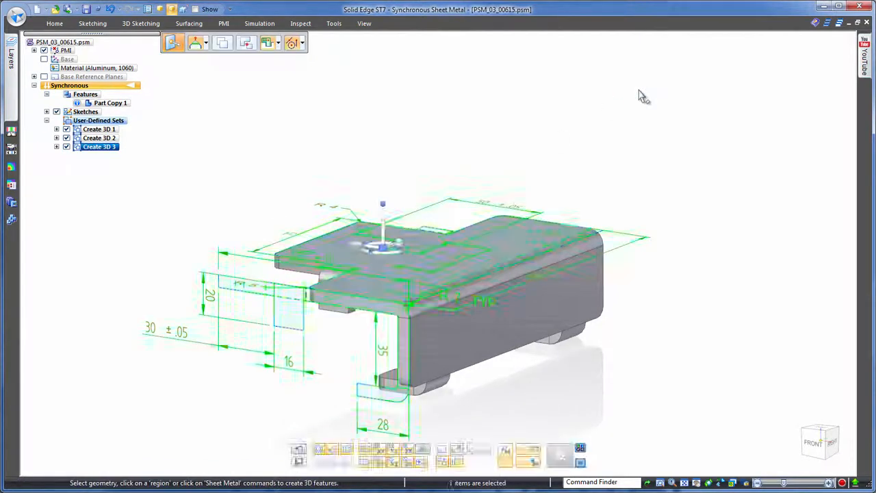
pyautogui.click(644, 94)
# Hide the sketches and attach the PMI dimensions of the Create 3D 3 set to the bracket
pyautogui.click(56, 112)
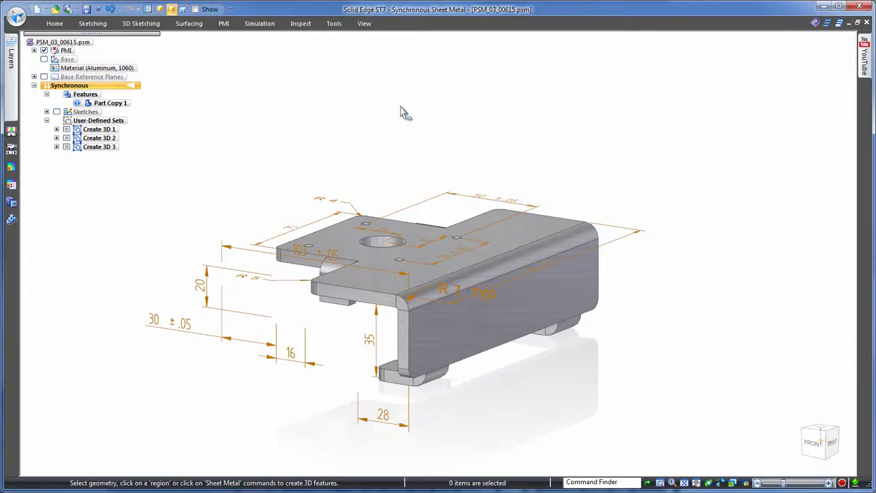
pyautogui.rightClick(109, 152)
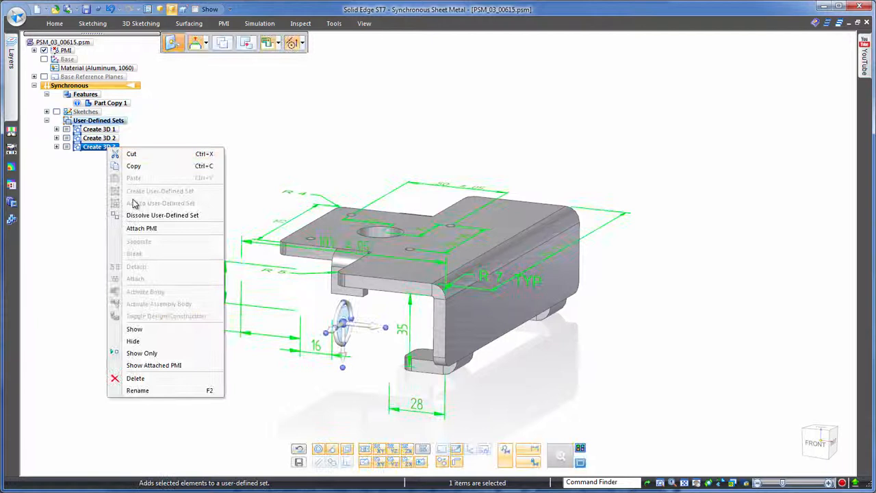
pyautogui.click(146, 229)
pyautogui.click(642, 122)
# Set the lower foot's length dimension to 35 mm and the vertical dimension from the top plate to the feet to 51 mm
pyautogui.moveTo(672, 115); pyautogui.dragTo(489, 353, button='middle')
pyautogui.click(484, 349)
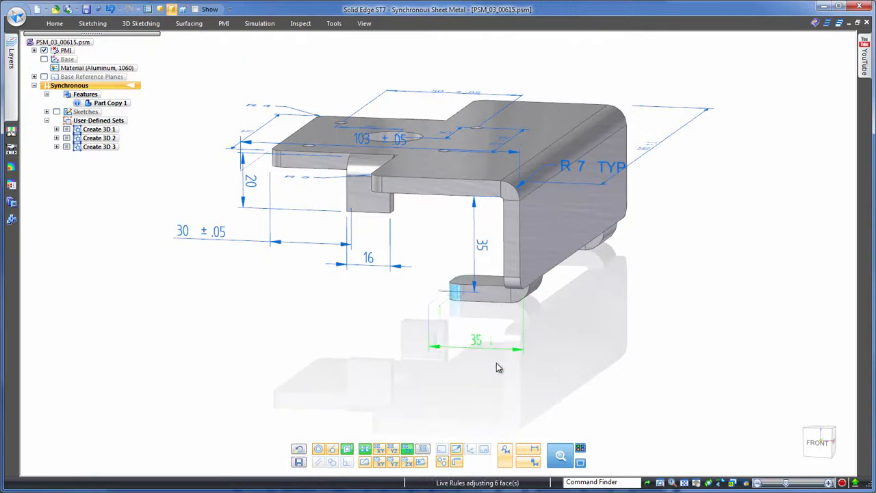
pyautogui.click(483, 248)
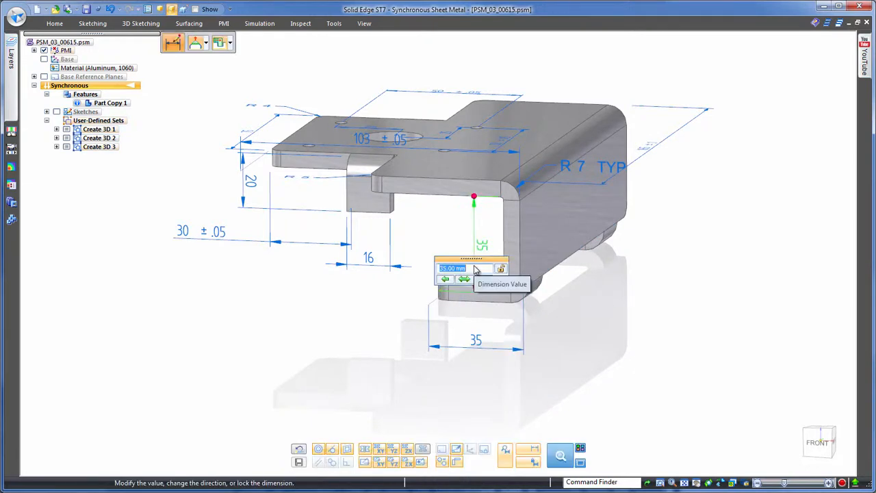
pyautogui.write('38.5')
pyautogui.press('Return')
pyautogui.write('51')
pyautogui.press('Return')
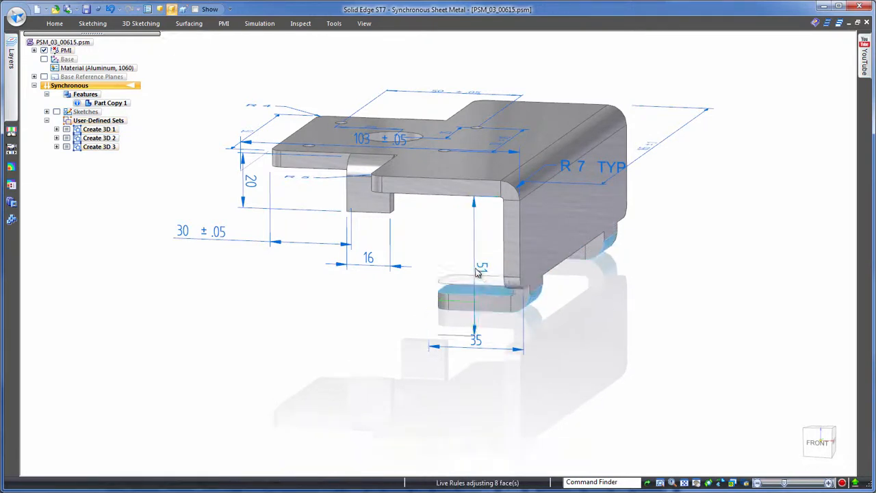
# Hide the PMI and transform the bracket into synchronous sheet metal features using the top plate face as the base
pyautogui.moveTo(687, 370); pyautogui.dragTo(230, 101, button='middle')
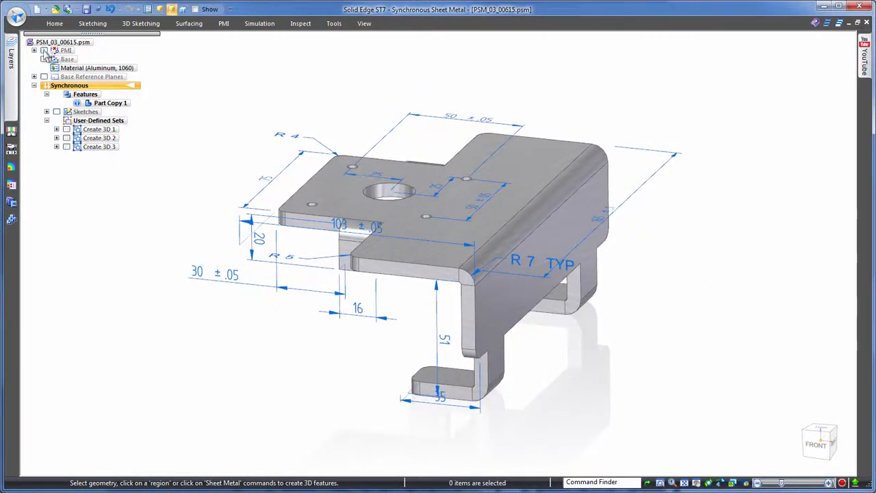
pyautogui.click(44, 51)
pyautogui.click(334, 23)
pyautogui.click(163, 52)
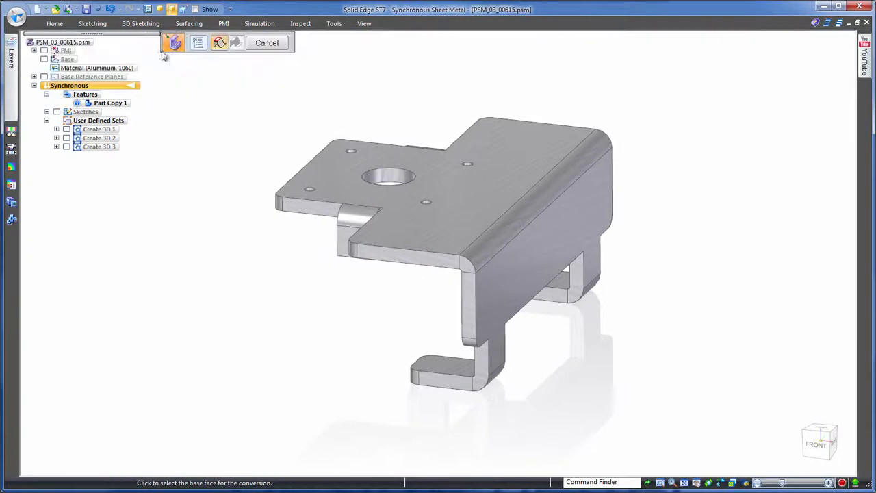
pyautogui.click(370, 160)
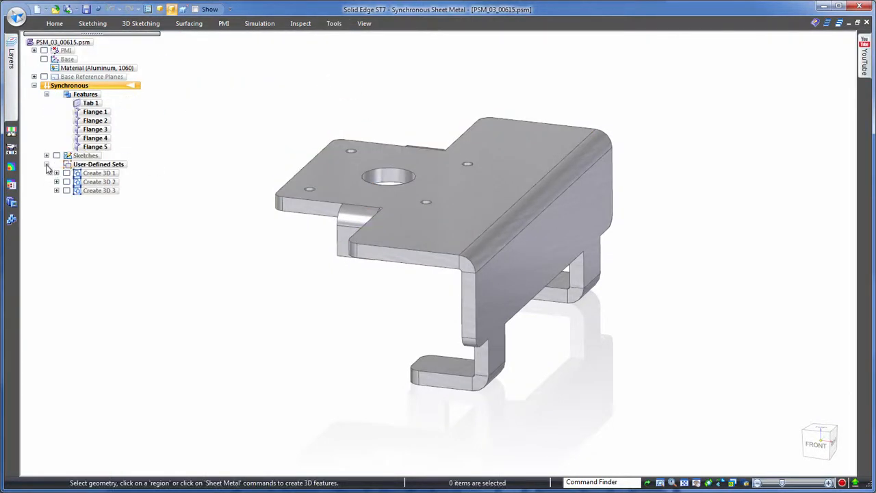
# Create a flat pattern of the bracket using the top plate face and one of its edges as references
pyautogui.click(334, 23)
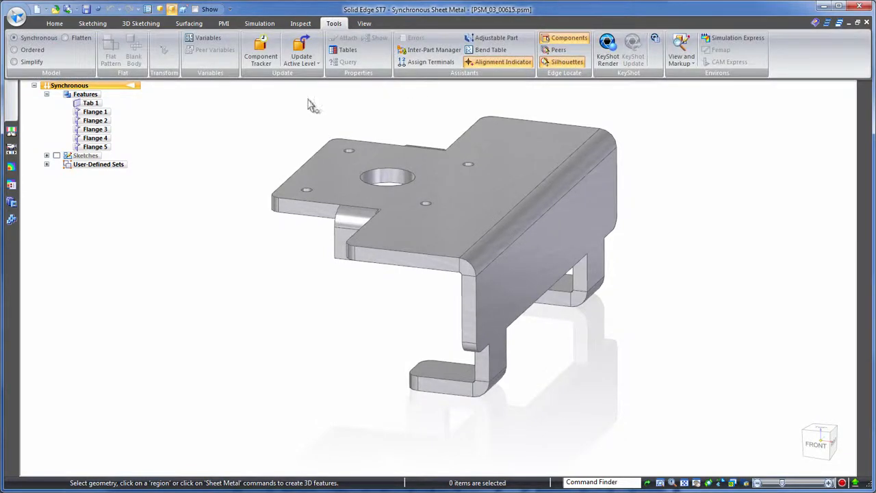
pyautogui.click(74, 38)
pyautogui.click(325, 170)
pyautogui.click(316, 154)
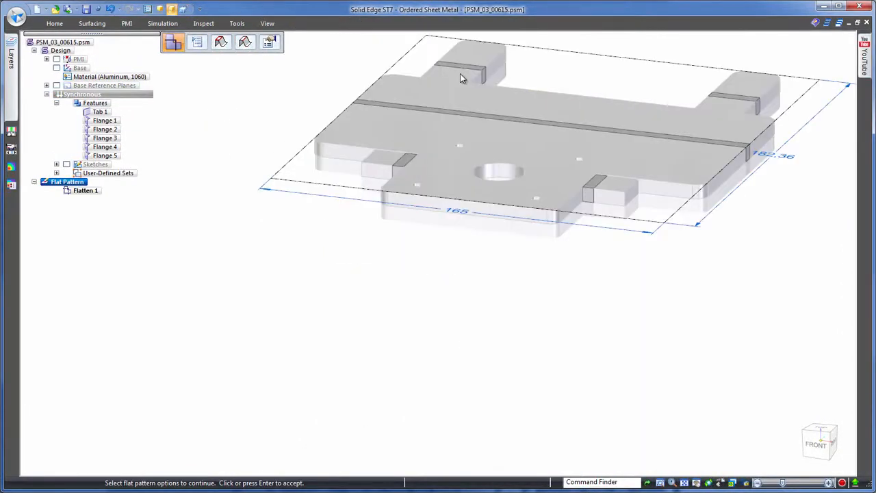
pyautogui.click(815, 425)
# Place the bracket PSM_03_00615.psm against the frame tube in Frame.asm and add INV_00670.par at the adapter from the Components folder
pyautogui.click(102, 94)
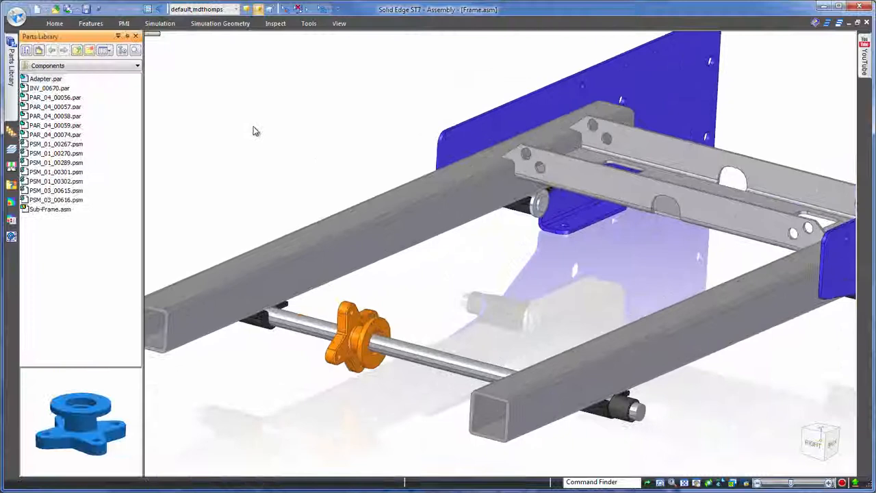
pyautogui.click(77, 191)
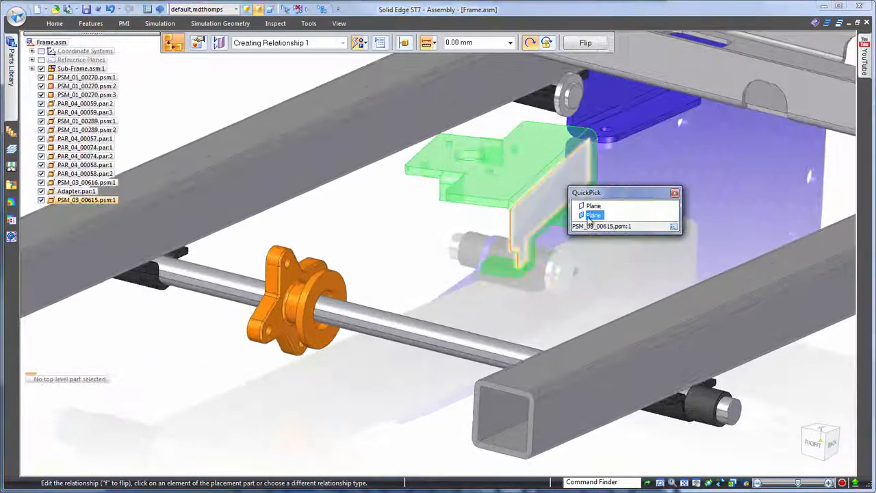
pyautogui.click(589, 211)
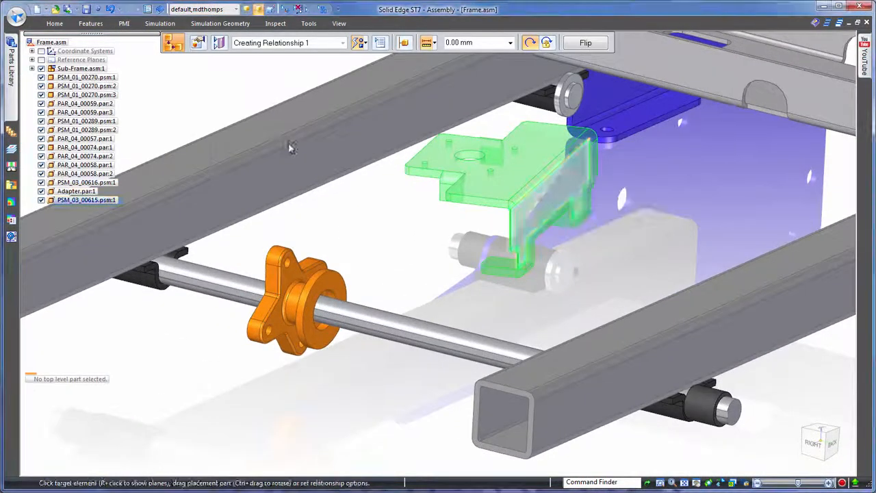
pyautogui.click(449, 179)
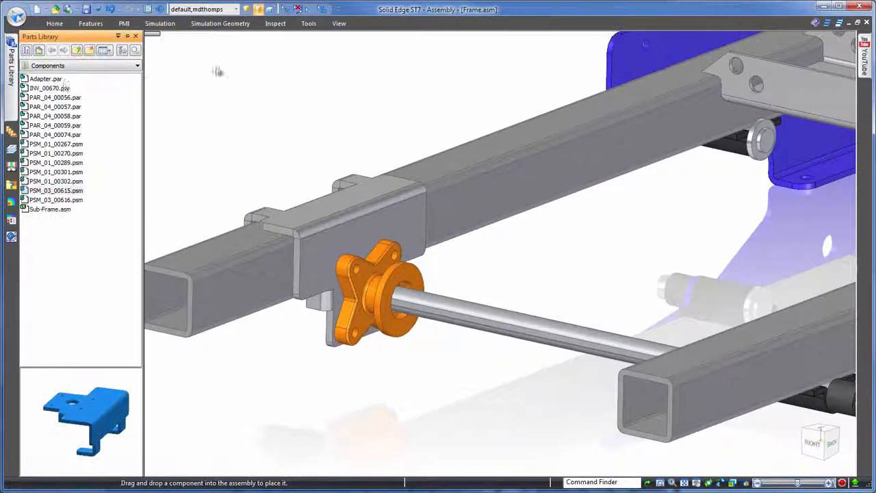
pyautogui.moveTo(47, 88); pyautogui.dragTo(718, 187)
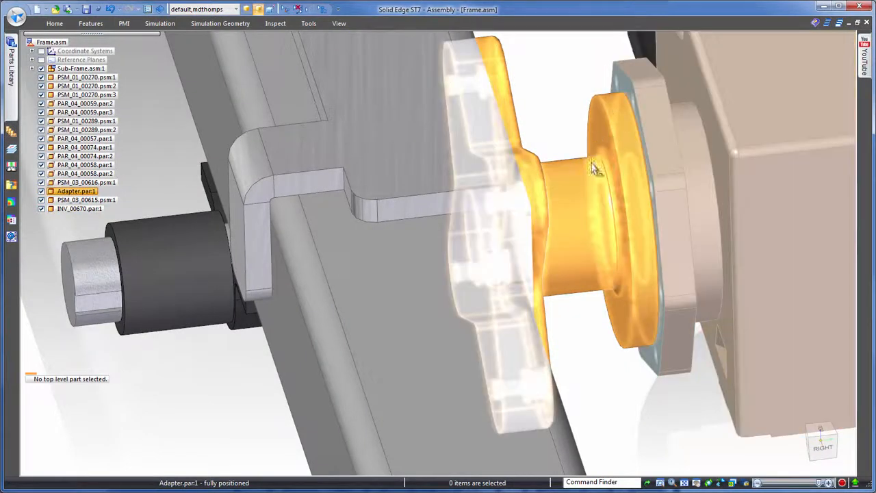
# Edit the adapter in place, extrude the mounting flange face of INV_00670.par 6 mm as a matching adapter flange, and return to Frame.asm
pyautogui.click(643, 217)
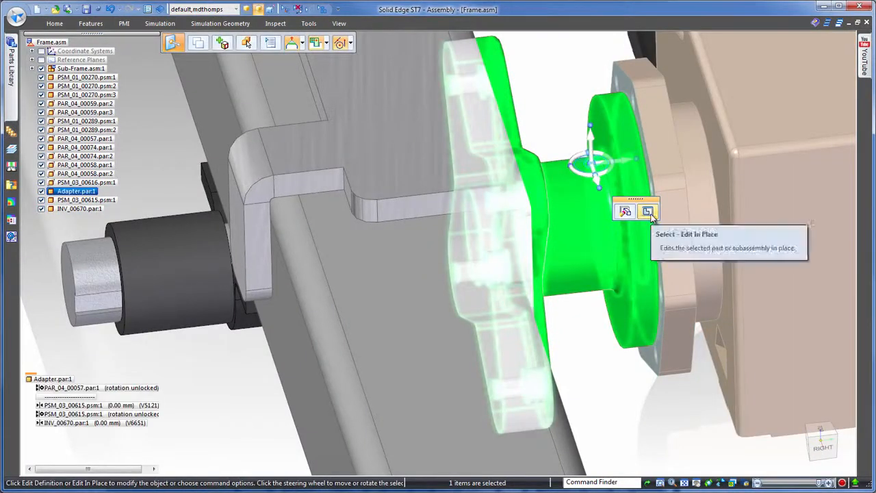
pyautogui.click(647, 212)
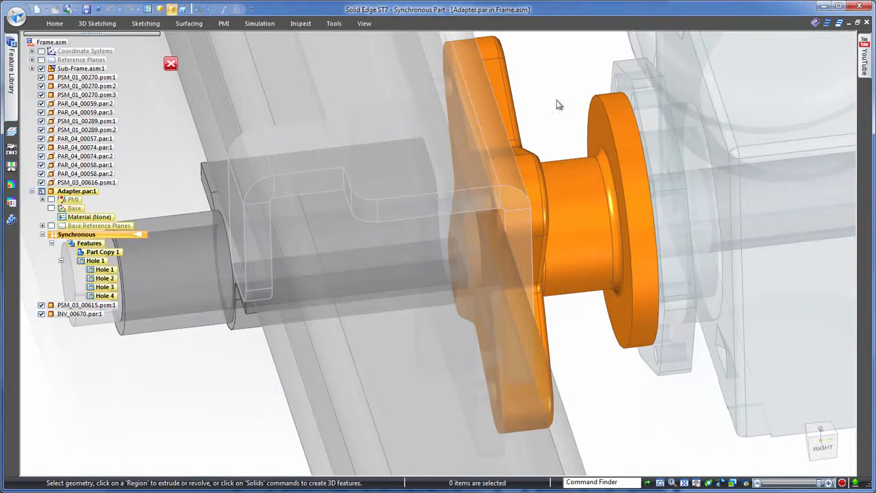
pyautogui.rightClick(558, 104)
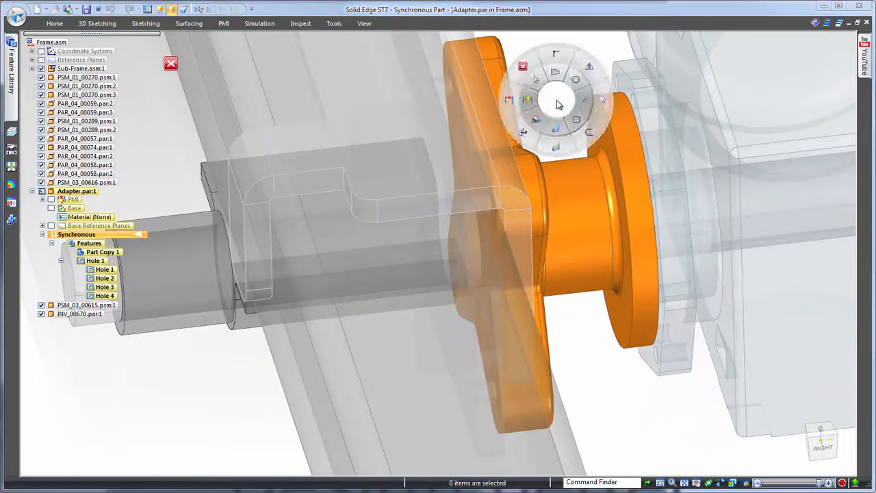
pyautogui.click(544, 118)
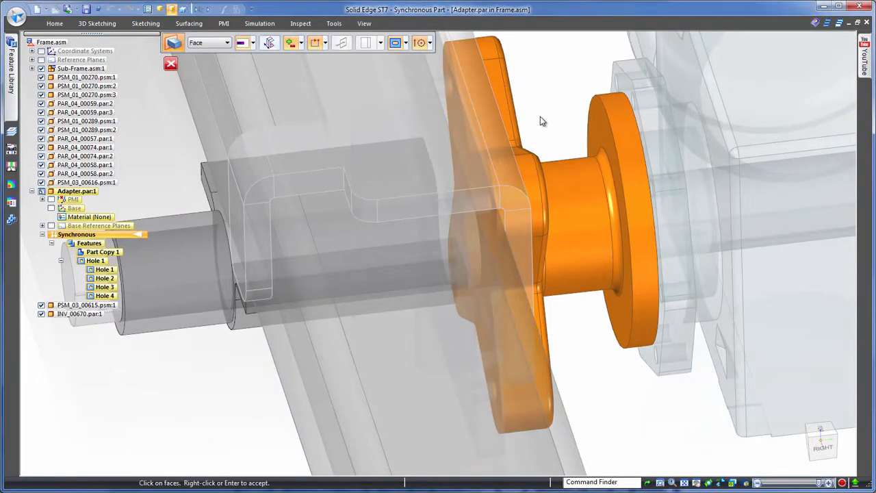
pyautogui.click(625, 88)
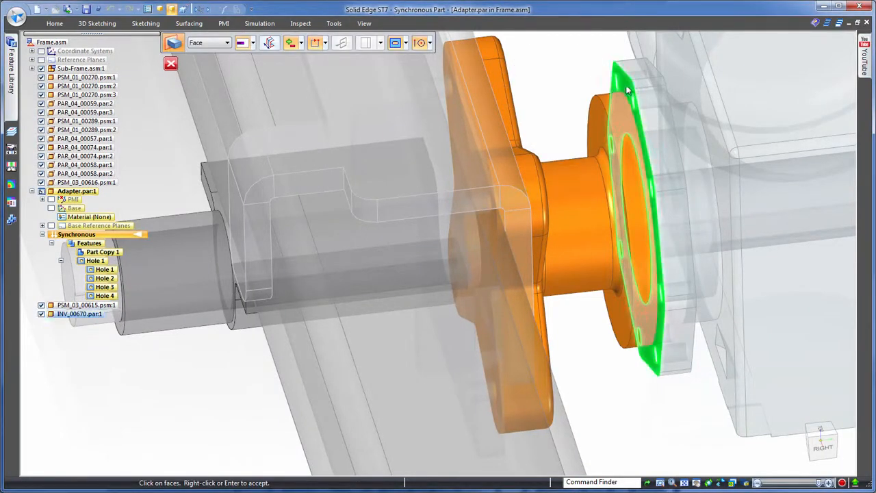
pyautogui.rightClick(579, 80)
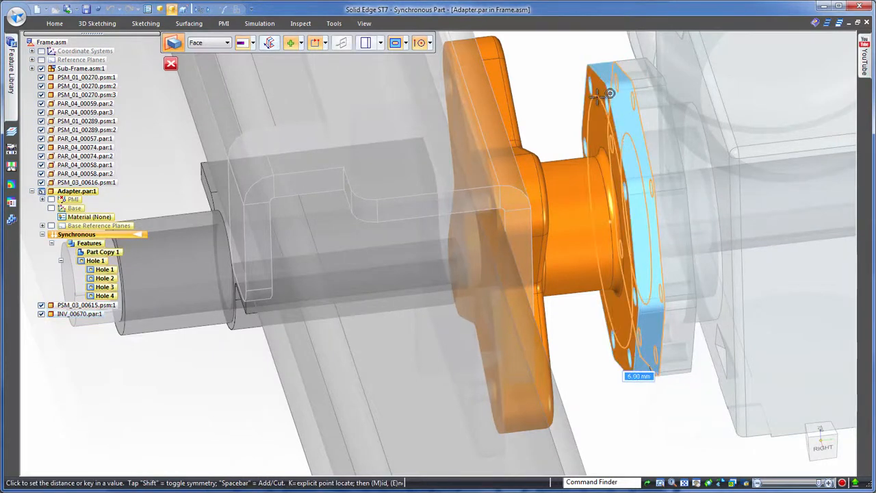
pyautogui.click(561, 63)
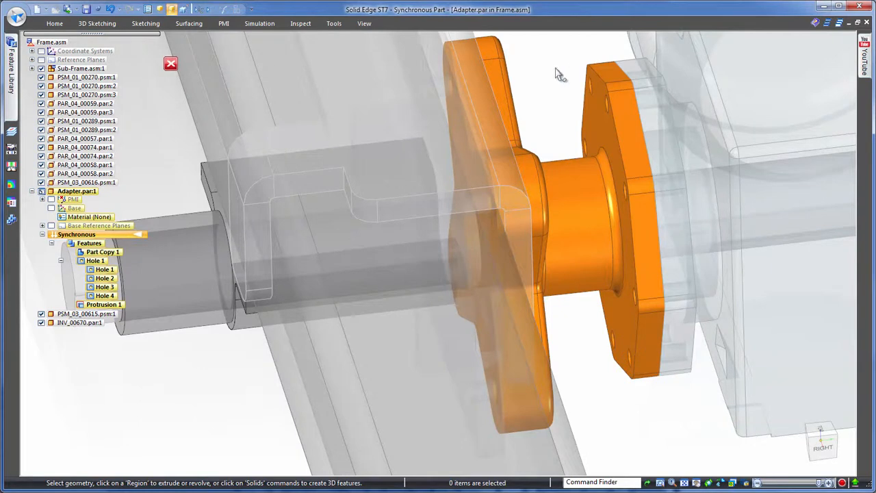
pyautogui.click(170, 64)
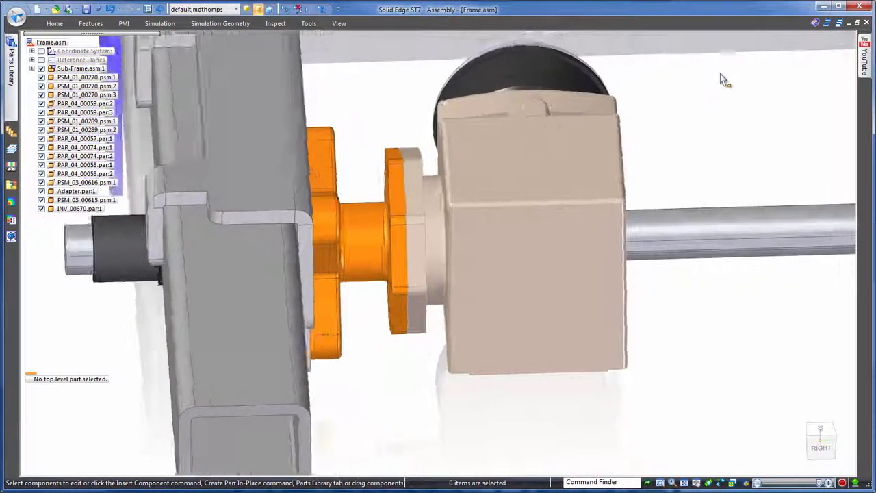
# Move the gearbox housing faces of INV_00670.par 20 mm along the shaft, away from its mounting flange
pyautogui.scroll(1, 310, 337)
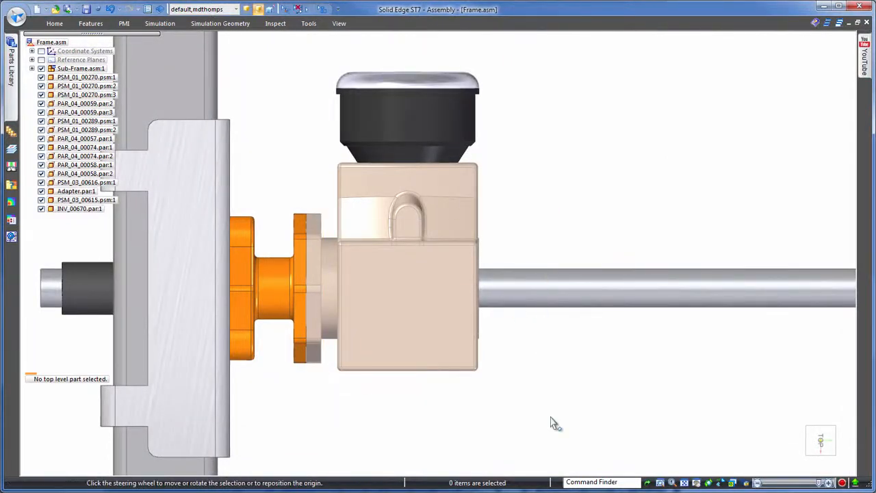
pyautogui.click(445, 245)
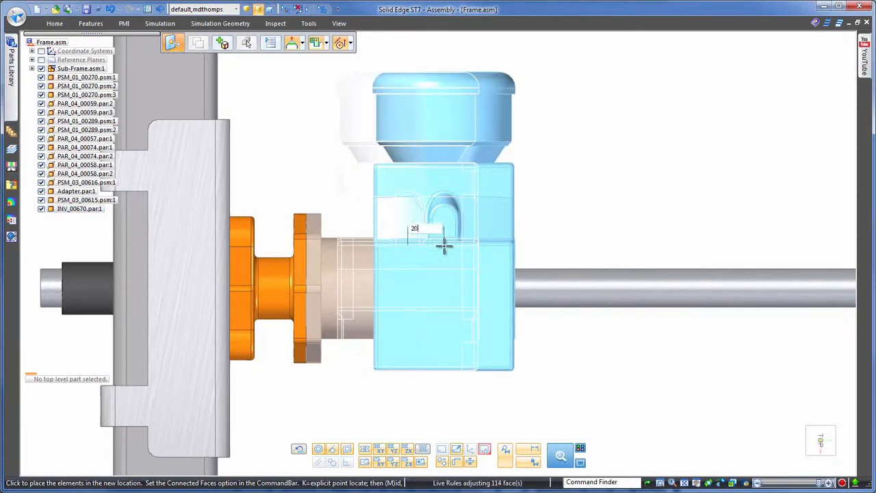
pyautogui.click(448, 246)
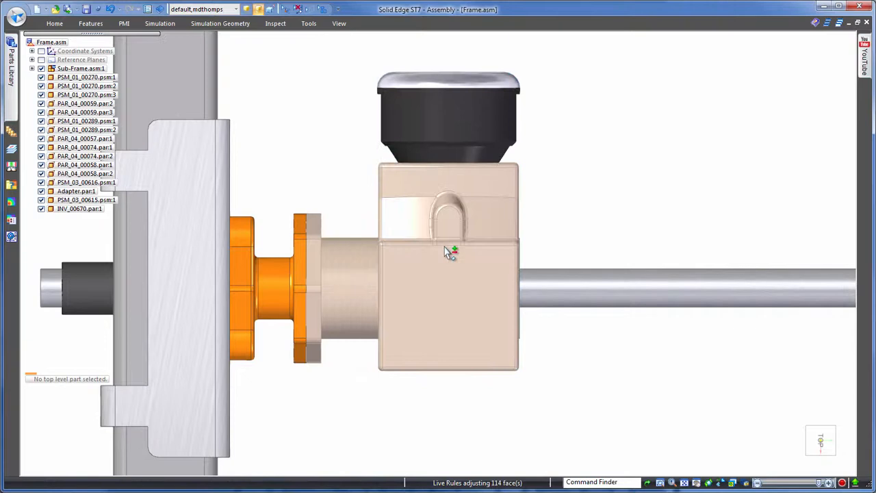
pyautogui.click(581, 204)
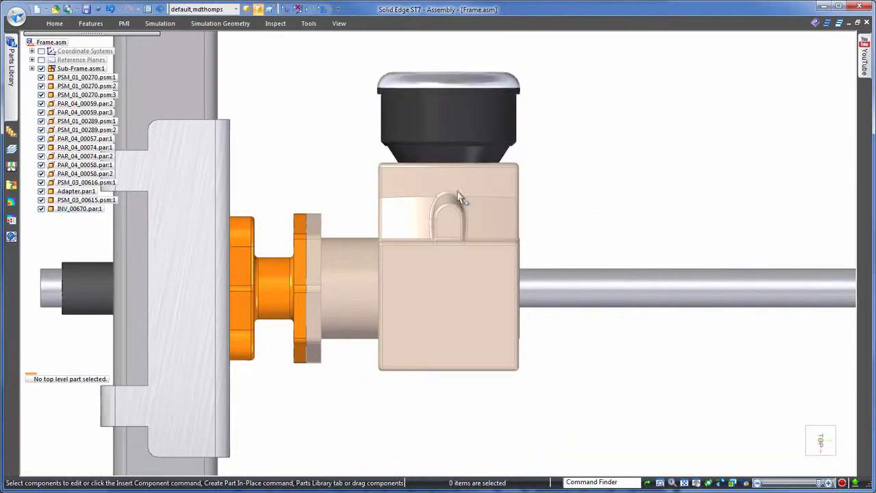
# Move the mating flanges of the adapter and INV_00670.par together along the shaft toward the gearbox housing
pyautogui.moveTo(349, 406); pyautogui.dragTo(351, 408)
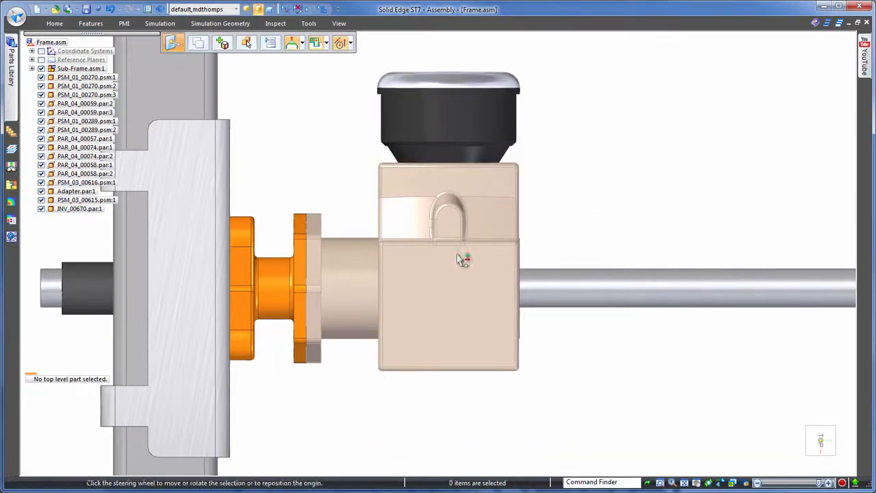
pyautogui.moveTo(573, 132); pyautogui.dragTo(308, 153, button='middle')
pyautogui.scroll(5, 308, 154)
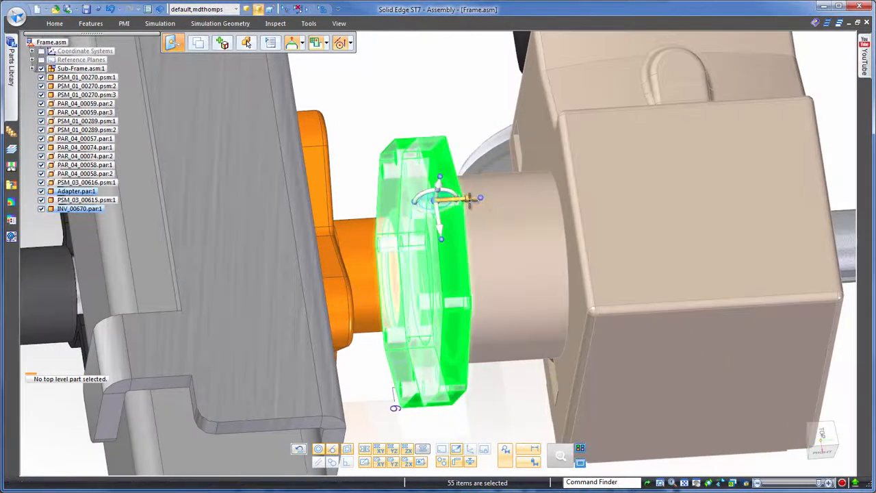
pyautogui.click(436, 199)
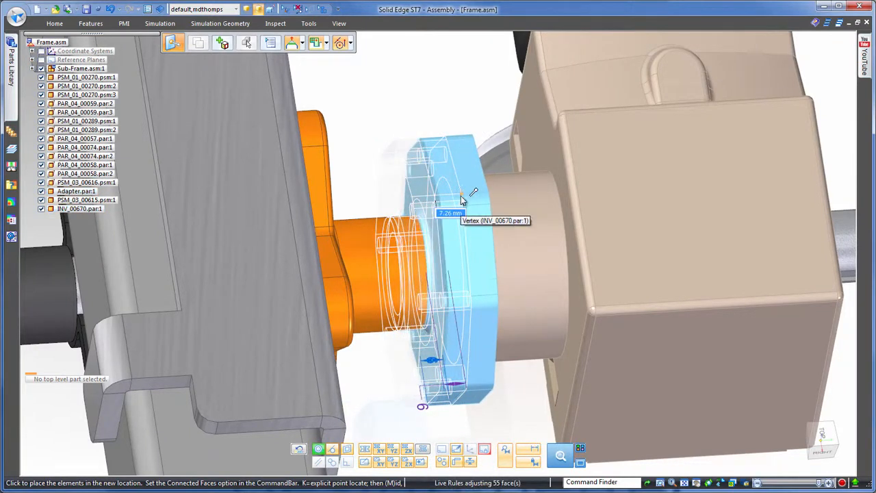
pyautogui.click(442, 104)
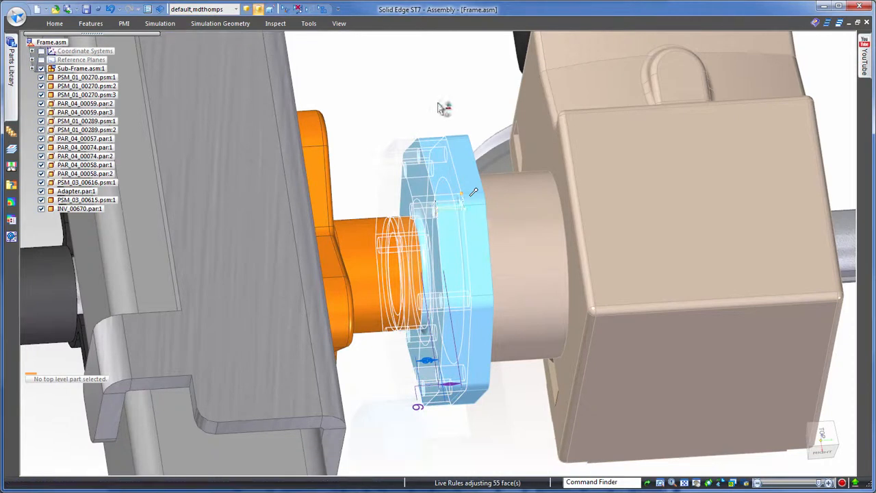
pyautogui.click(441, 101)
pyautogui.moveTo(442, 100); pyautogui.dragTo(221, 82, button='middle')
pyautogui.scroll(-3, 636, 88)
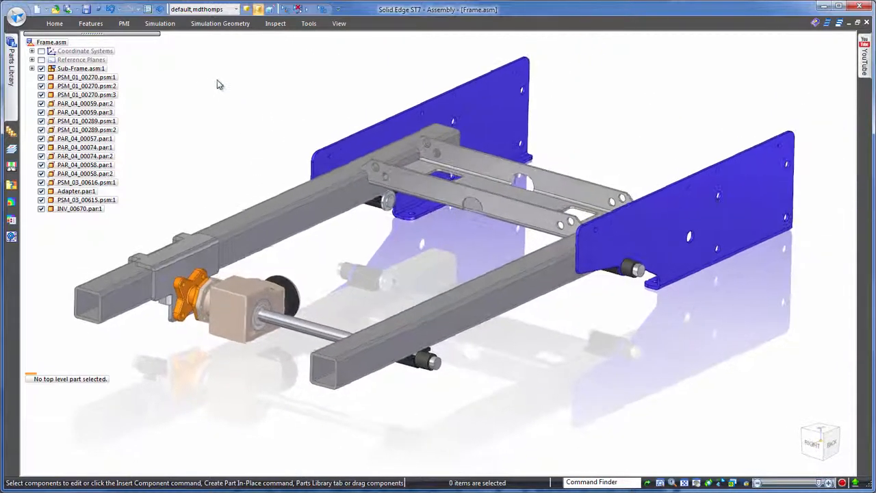